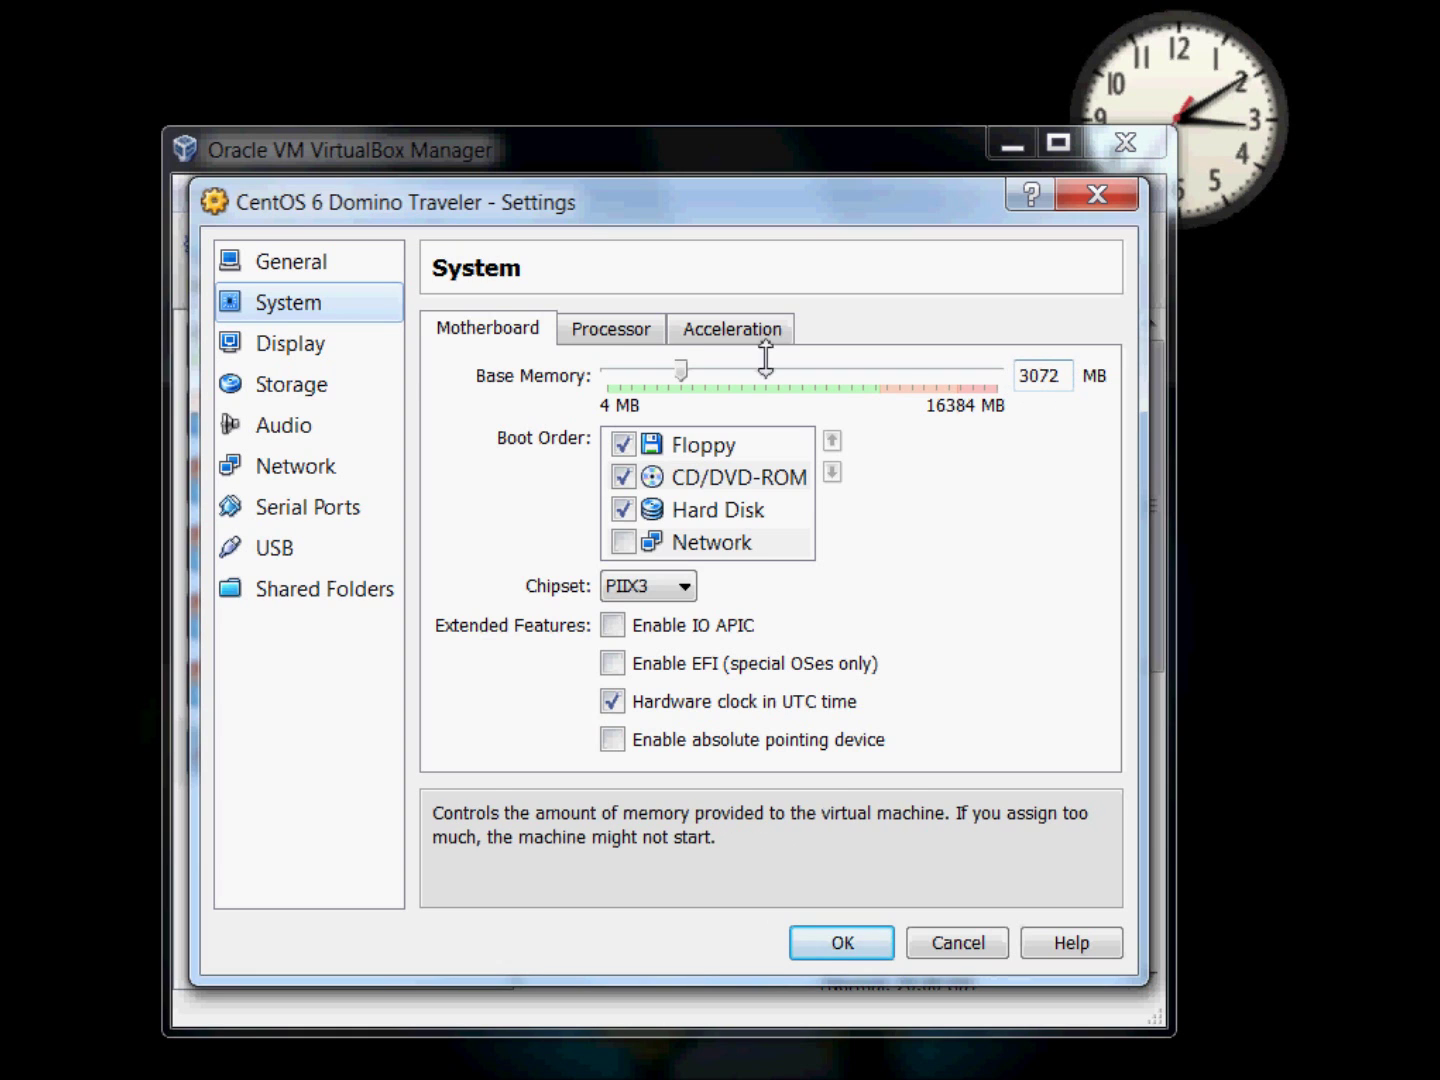
Review the virtual machine's processor, acceleration, display and storage settings, including the attached CentOS-6.0-i386-bin-DVD image.
click(586, 330)
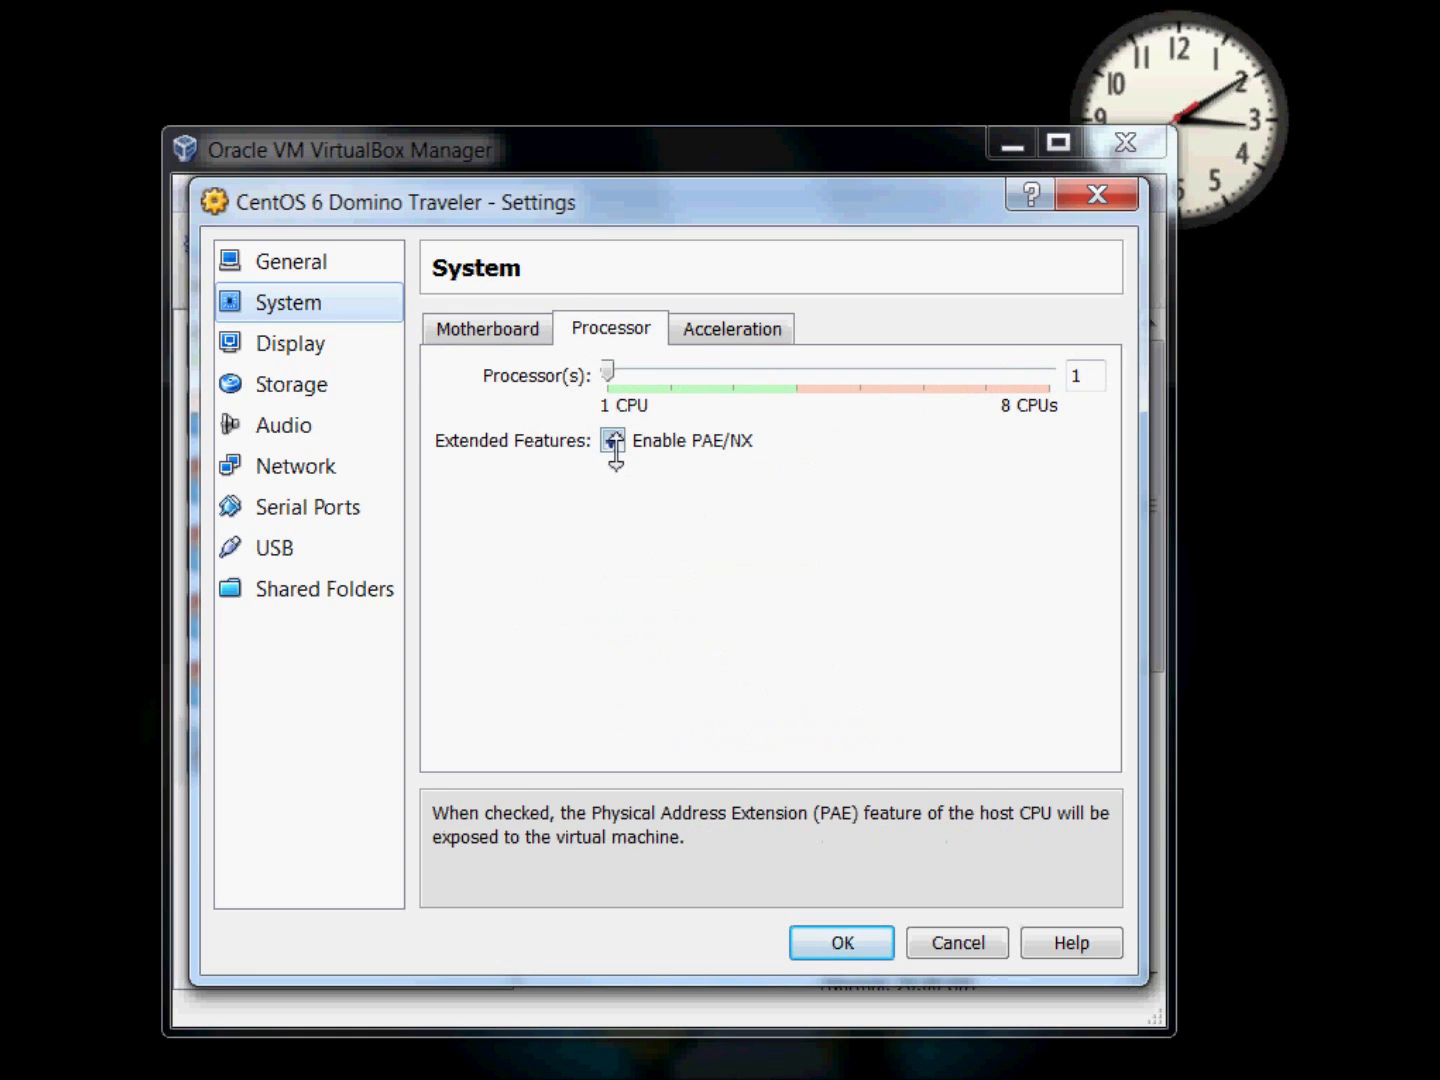
click(694, 327)
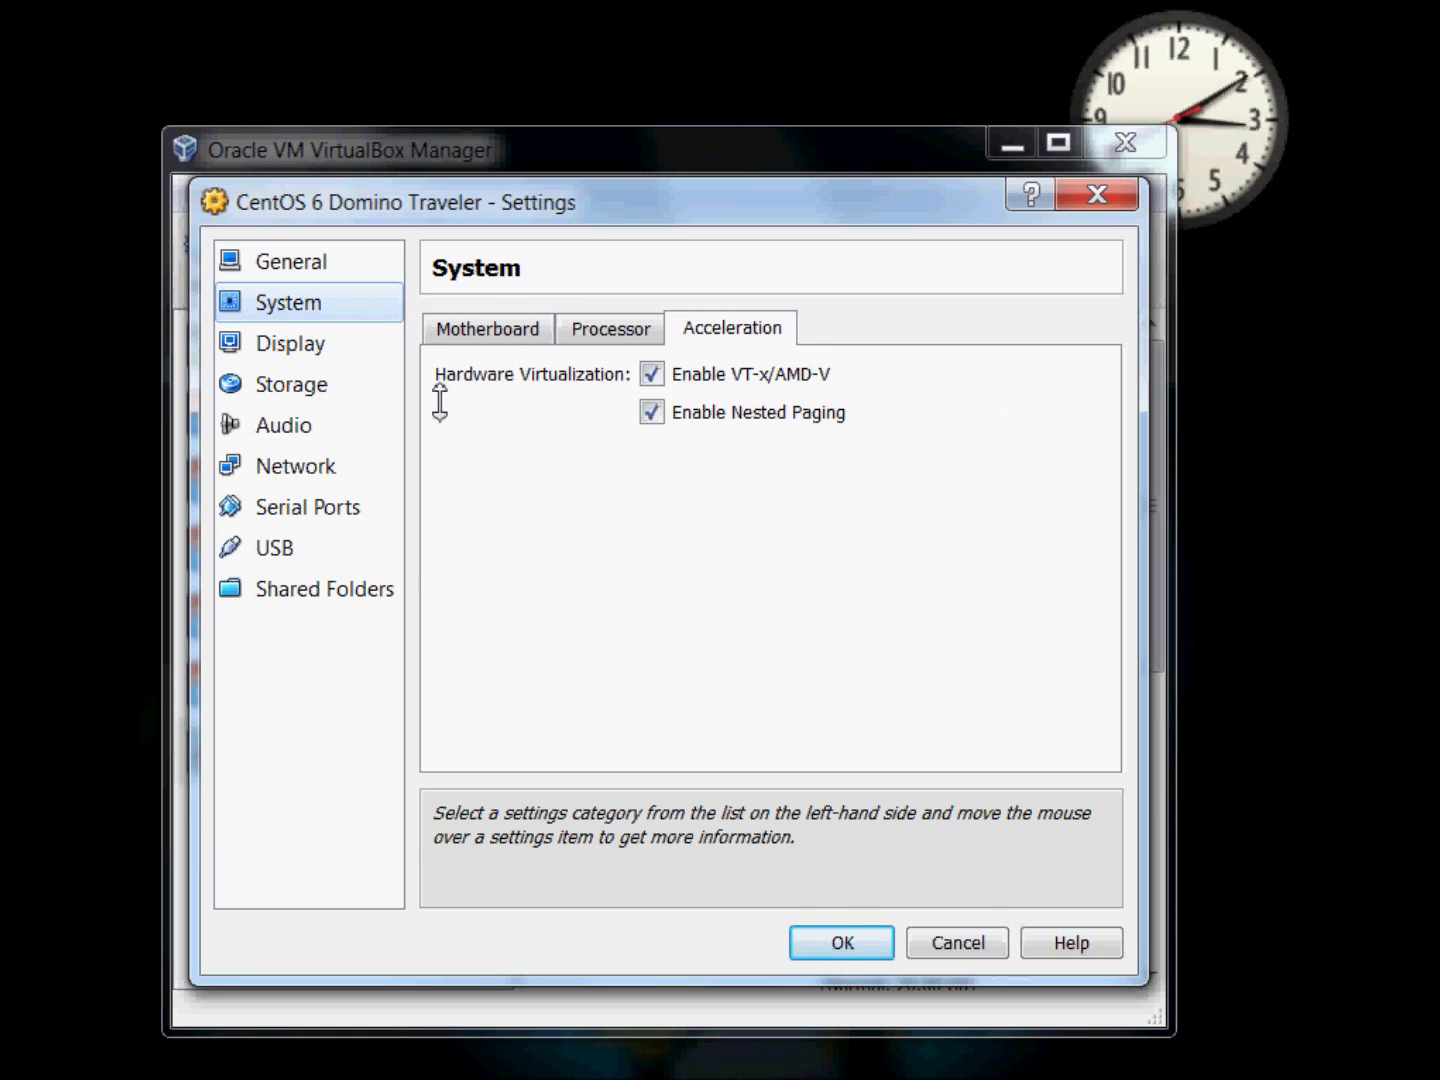
click(288, 356)
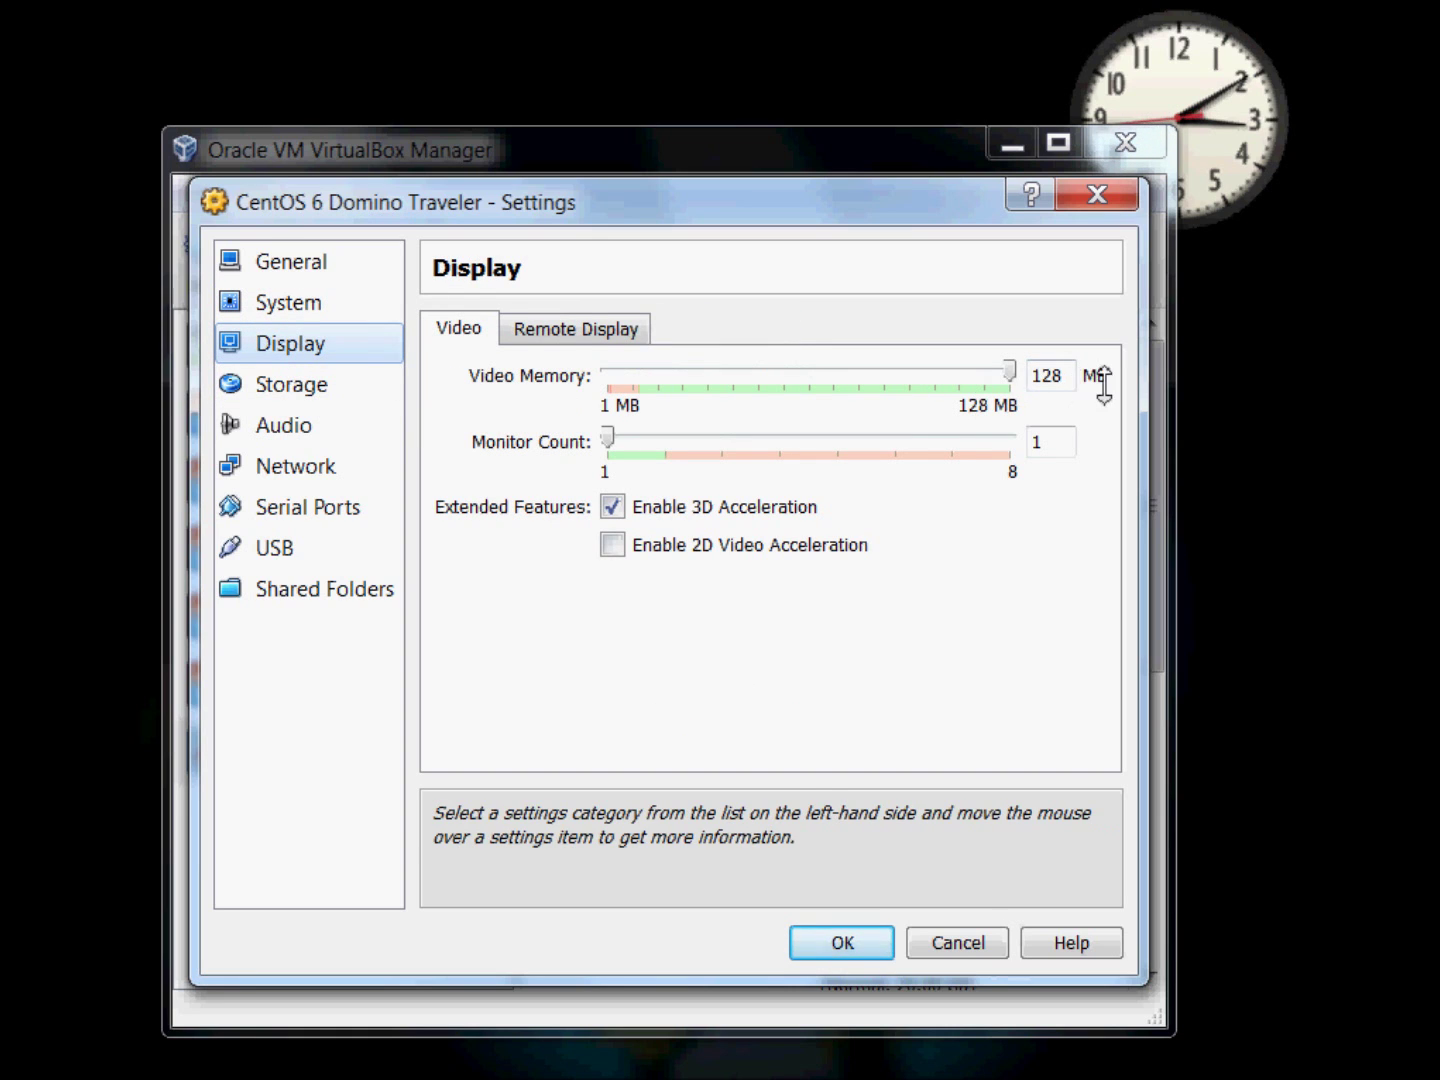
mouse_move(614, 505)
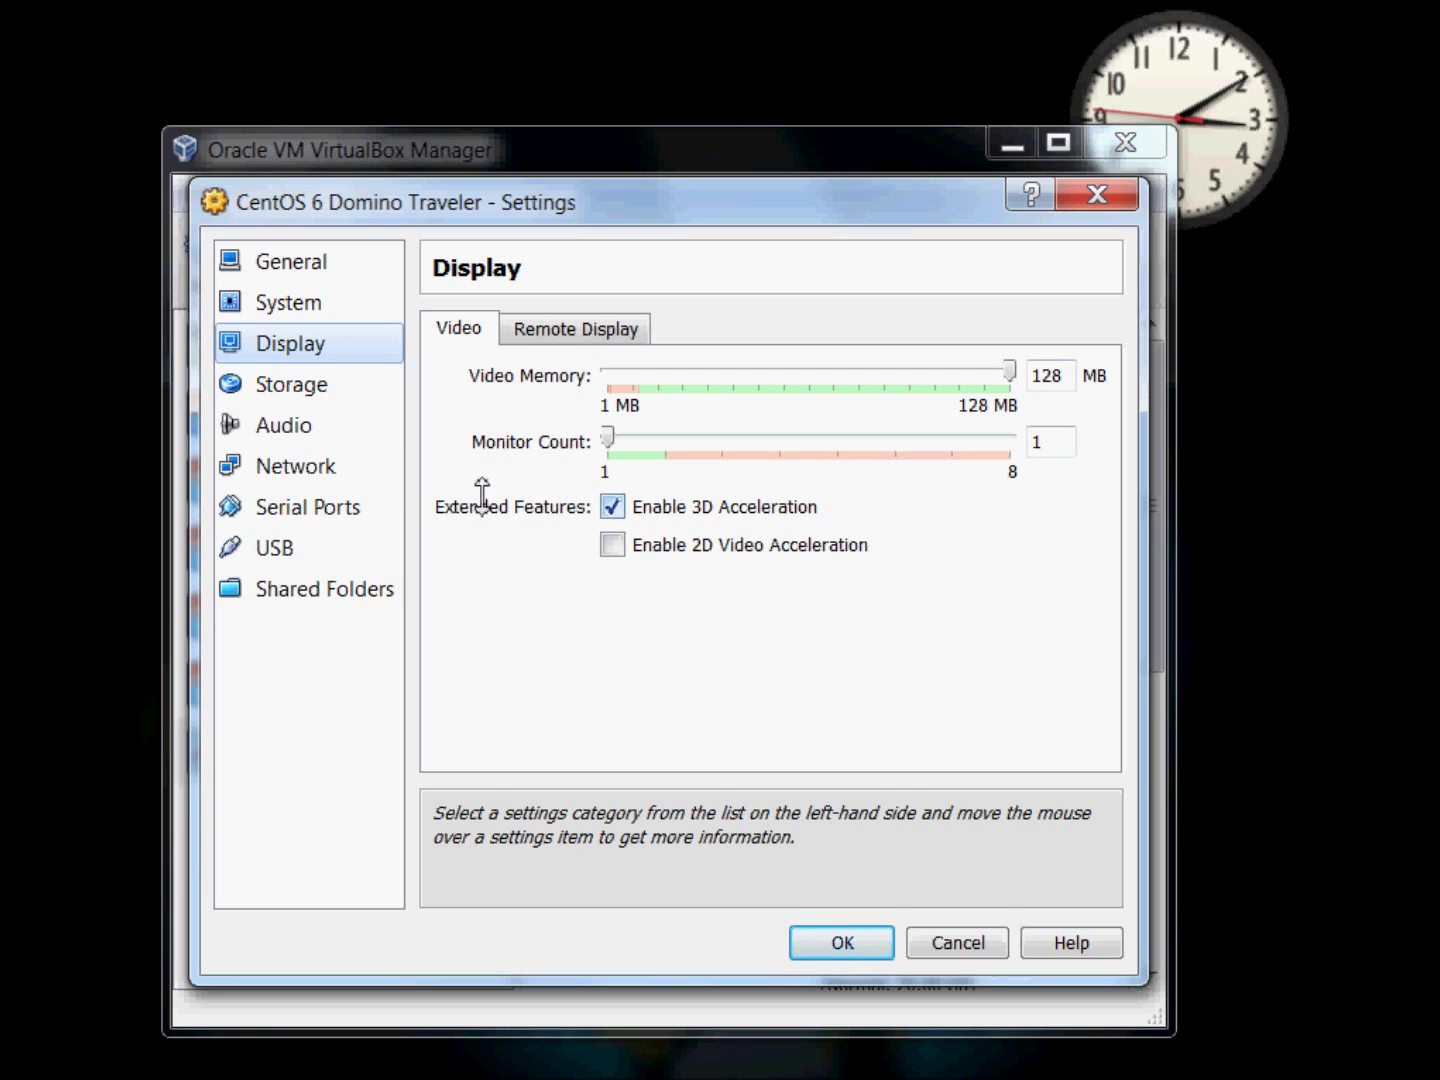
click(282, 386)
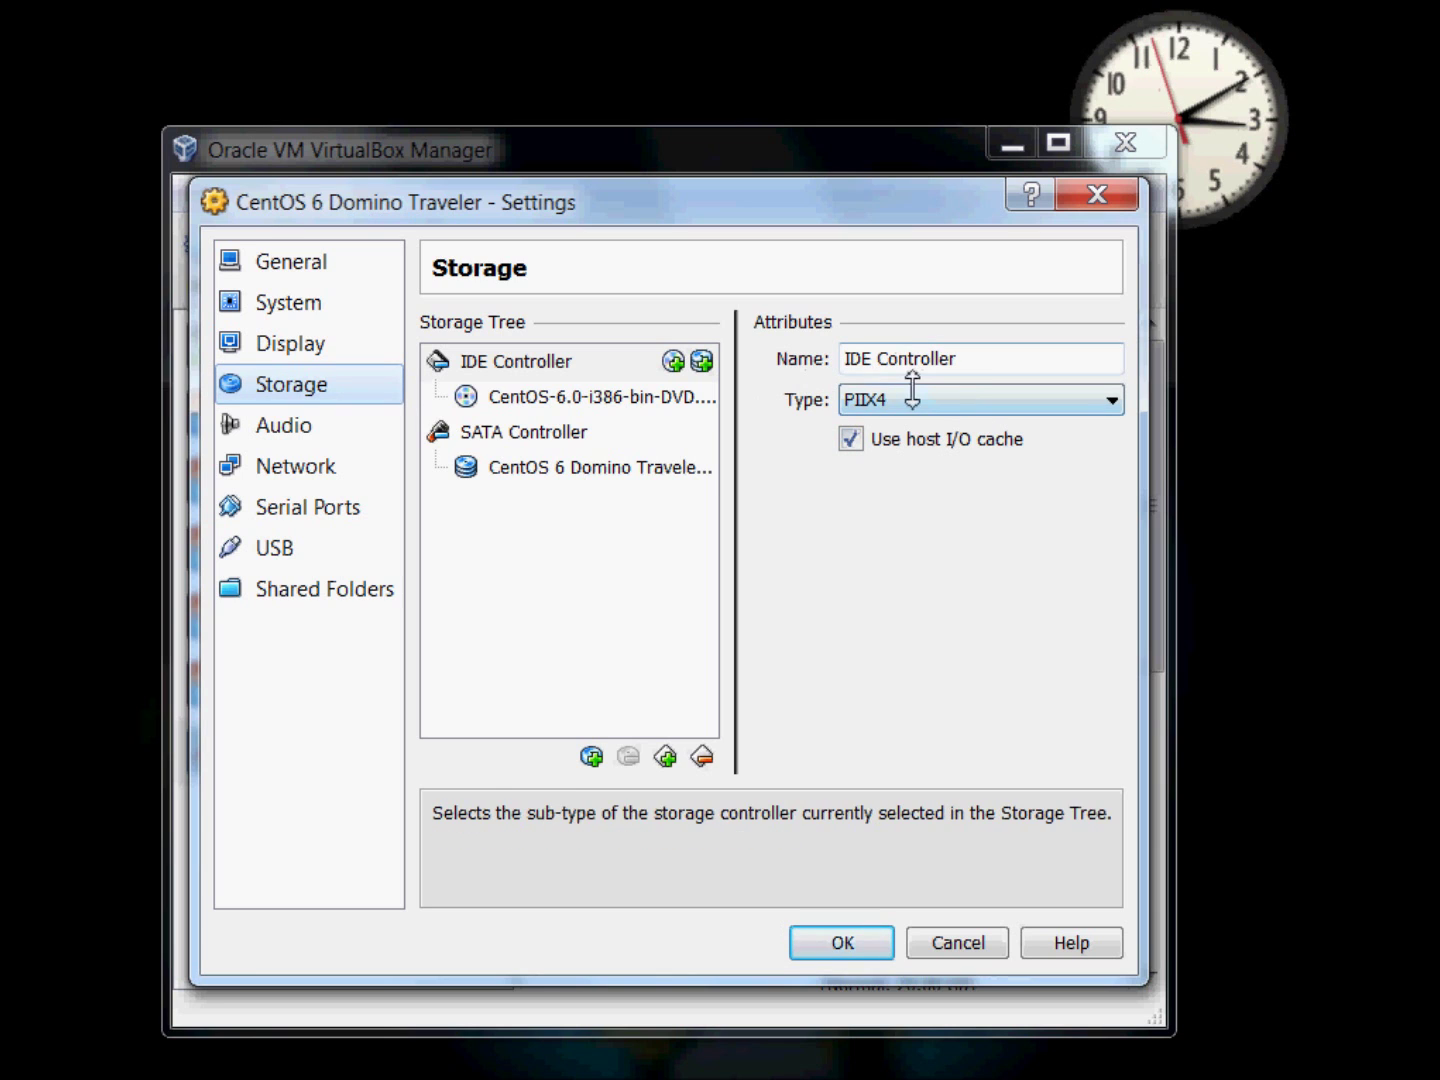
click(631, 397)
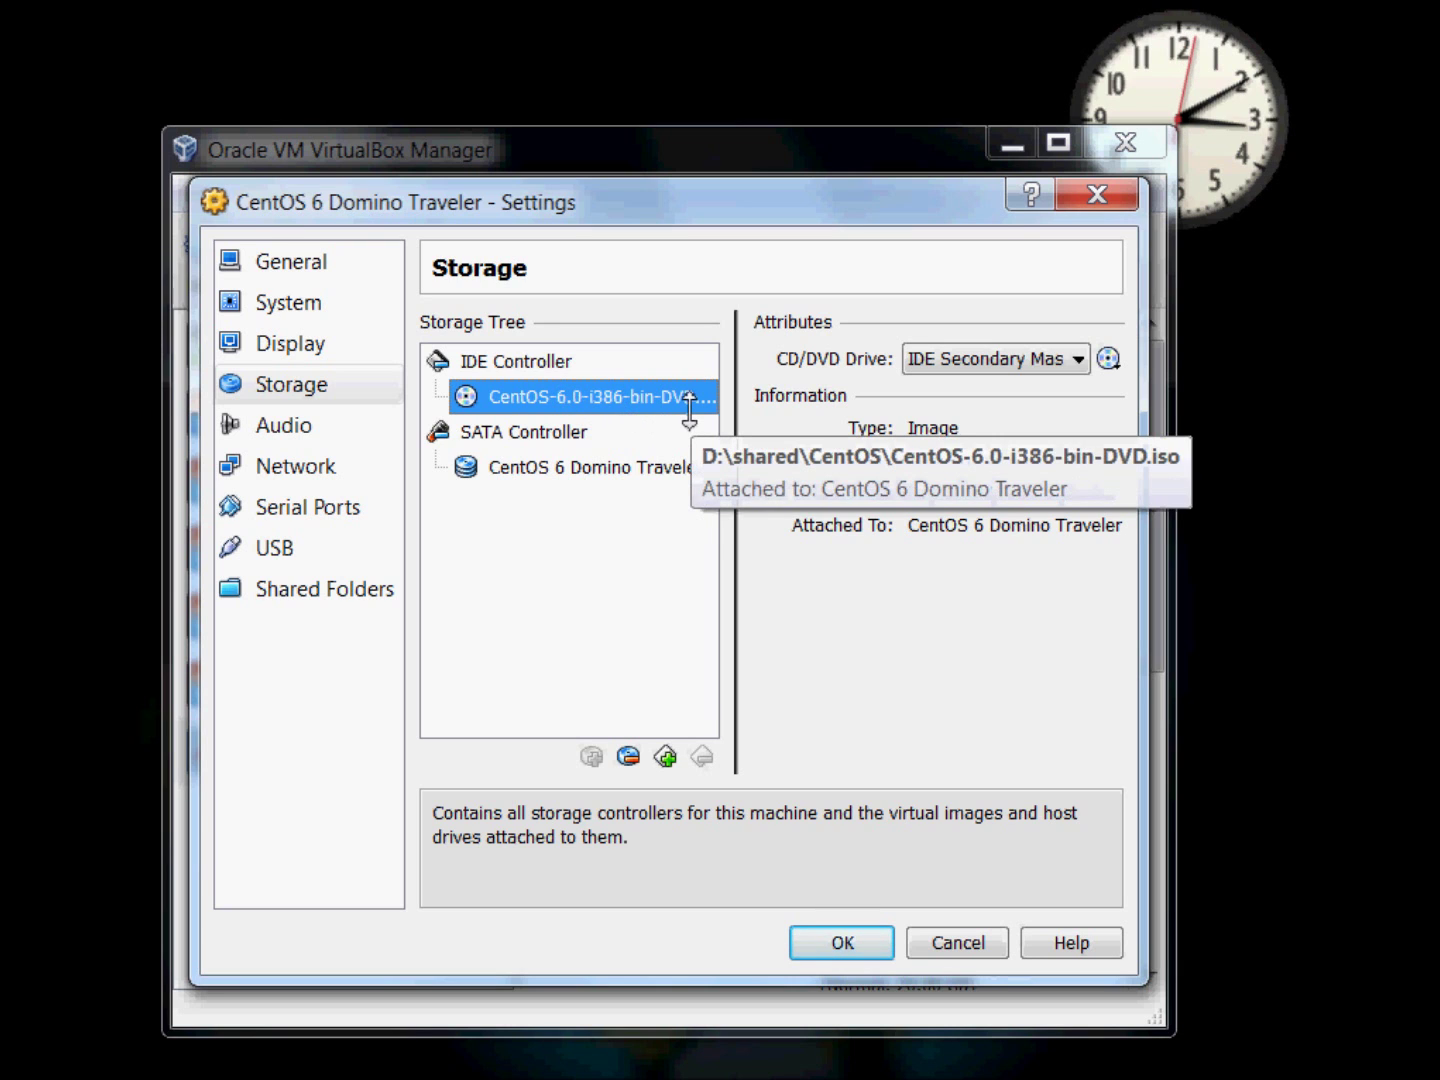
Accept the settings and start the CentOS 6 Domino Traveler virtual machine, placing its window higher on the desktop.
click(845, 945)
click(366, 262)
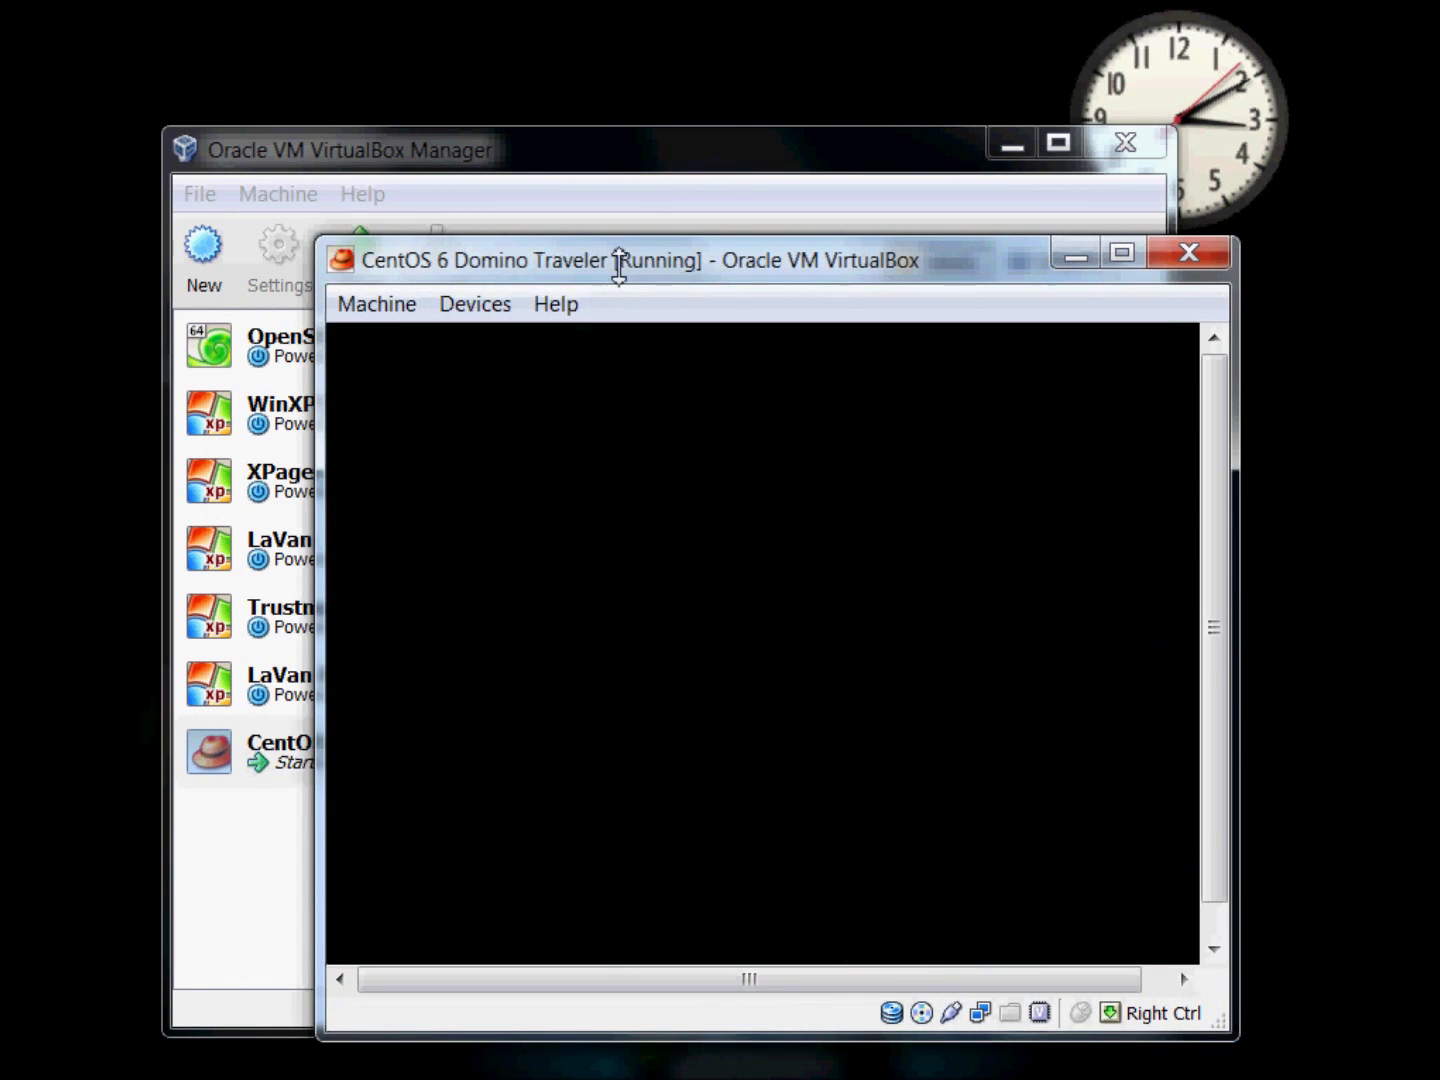
drag(619, 265, 489, 134)
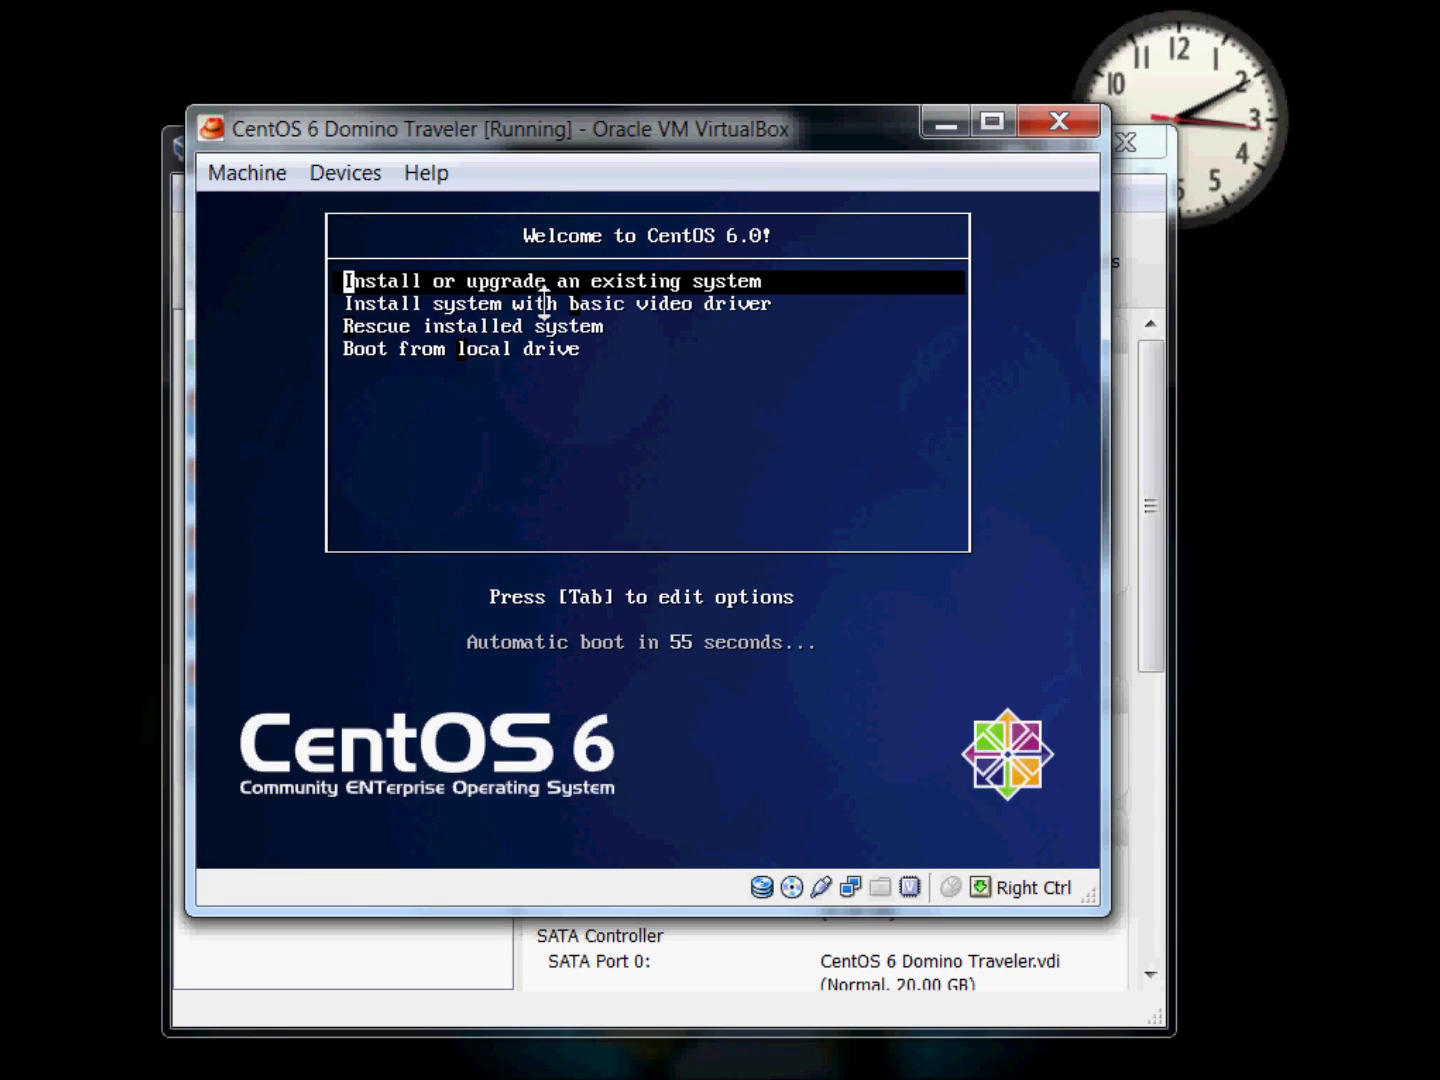
Boot the option to install or upgrade an existing system and skip the installation media test.
key(Return)
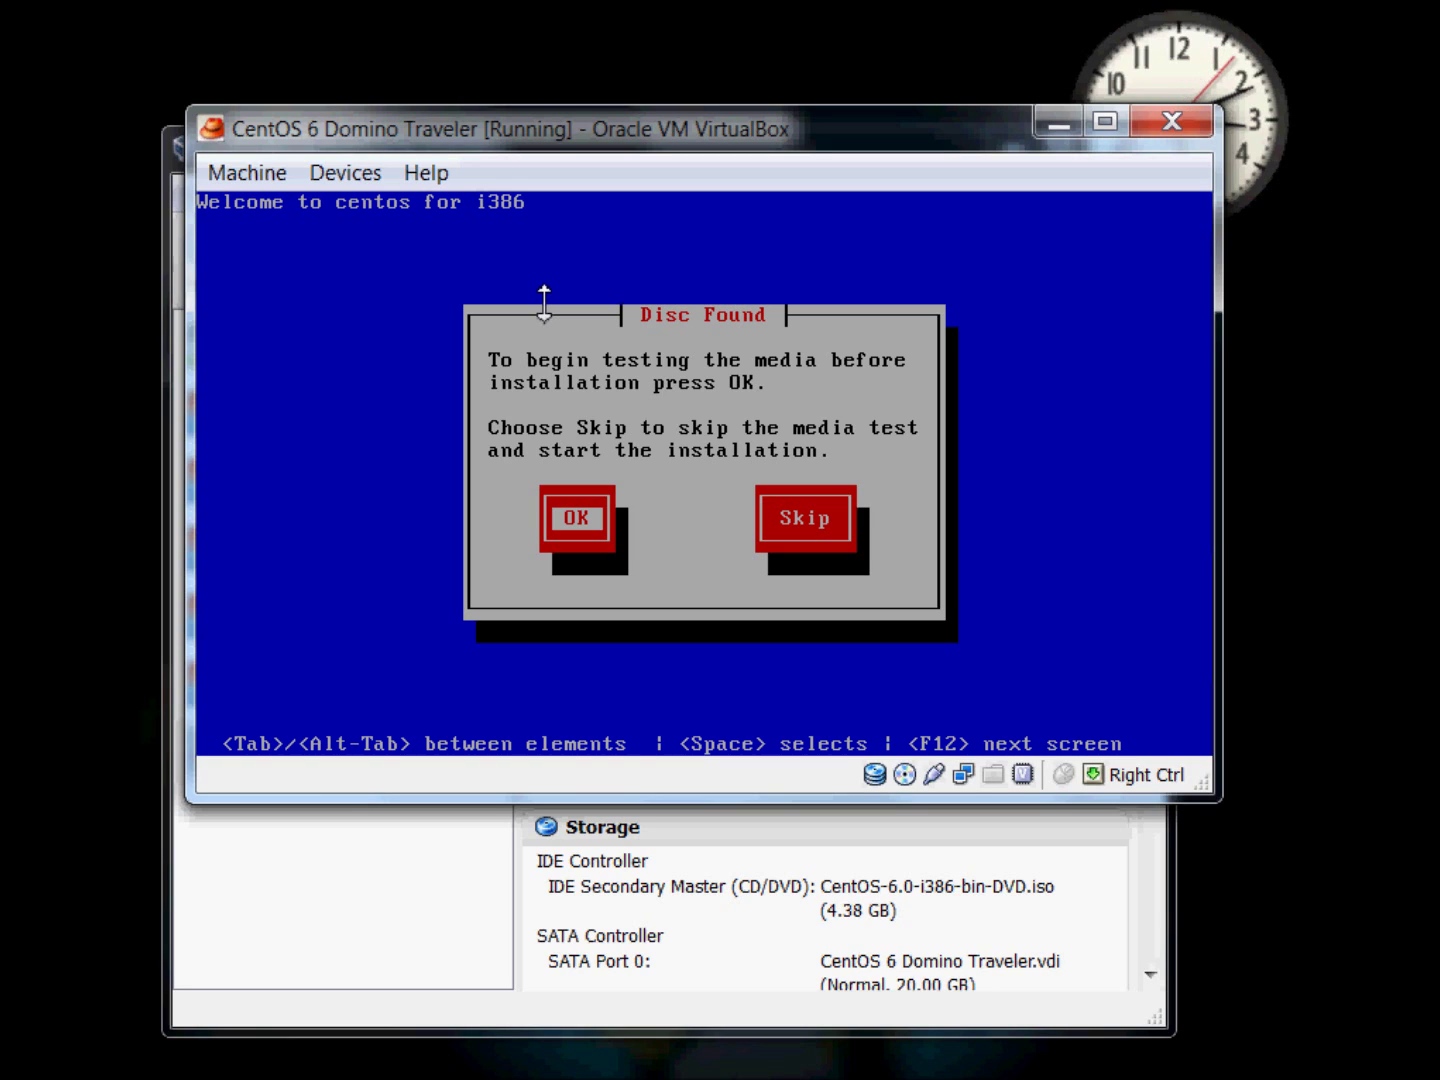
key(Tab)
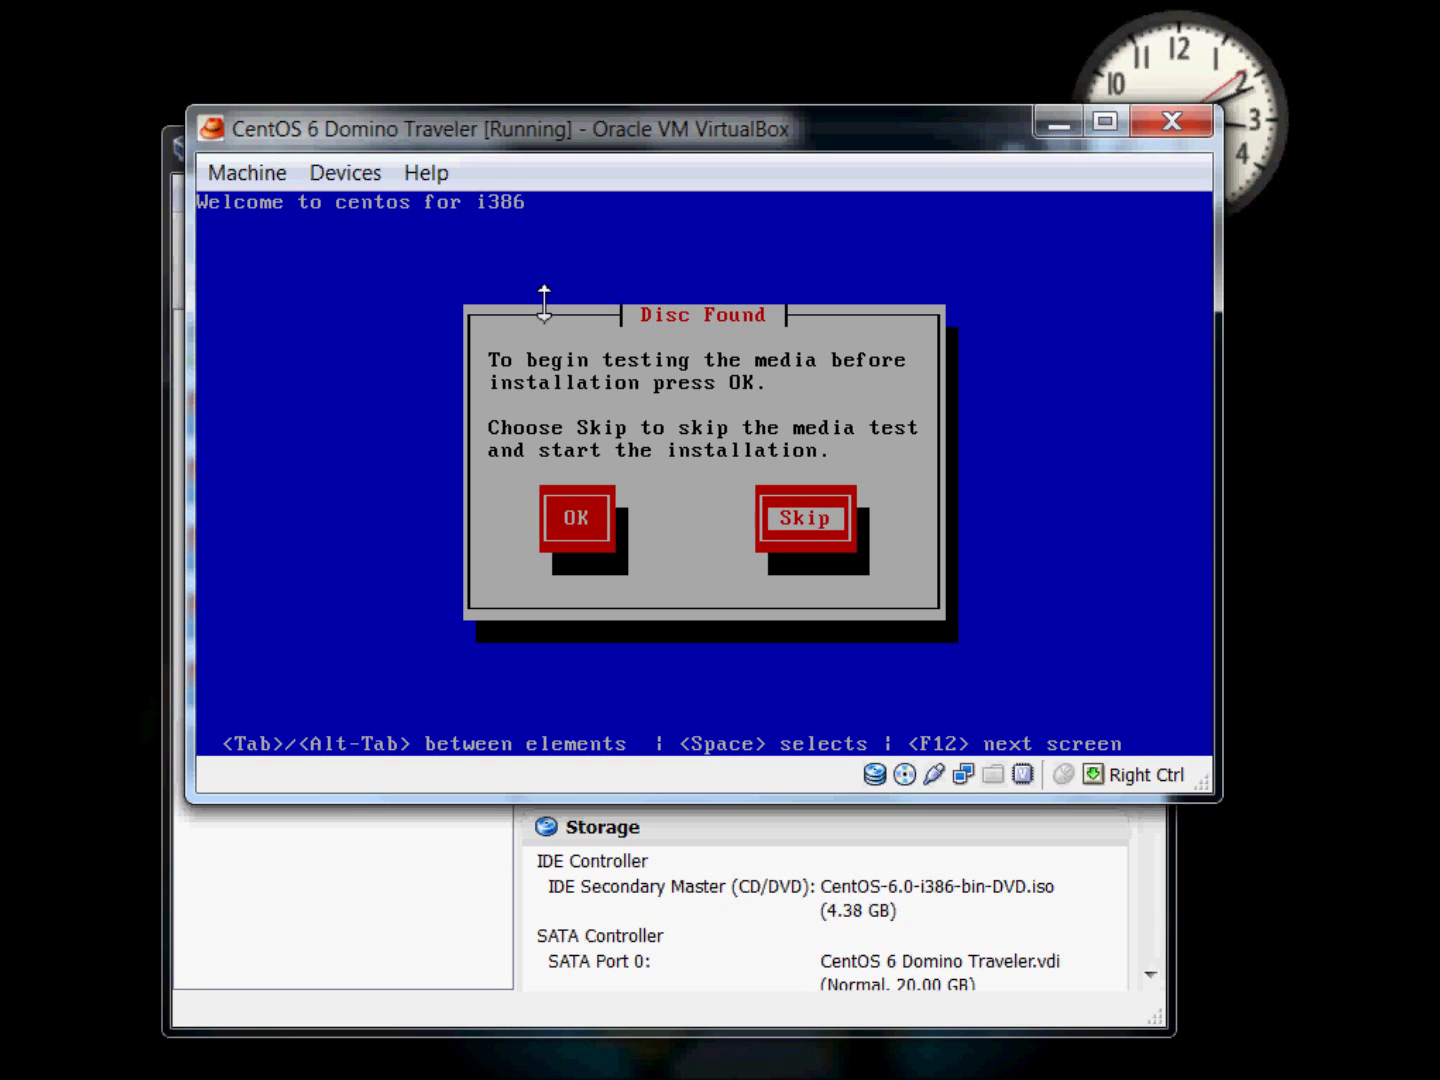
key(space)
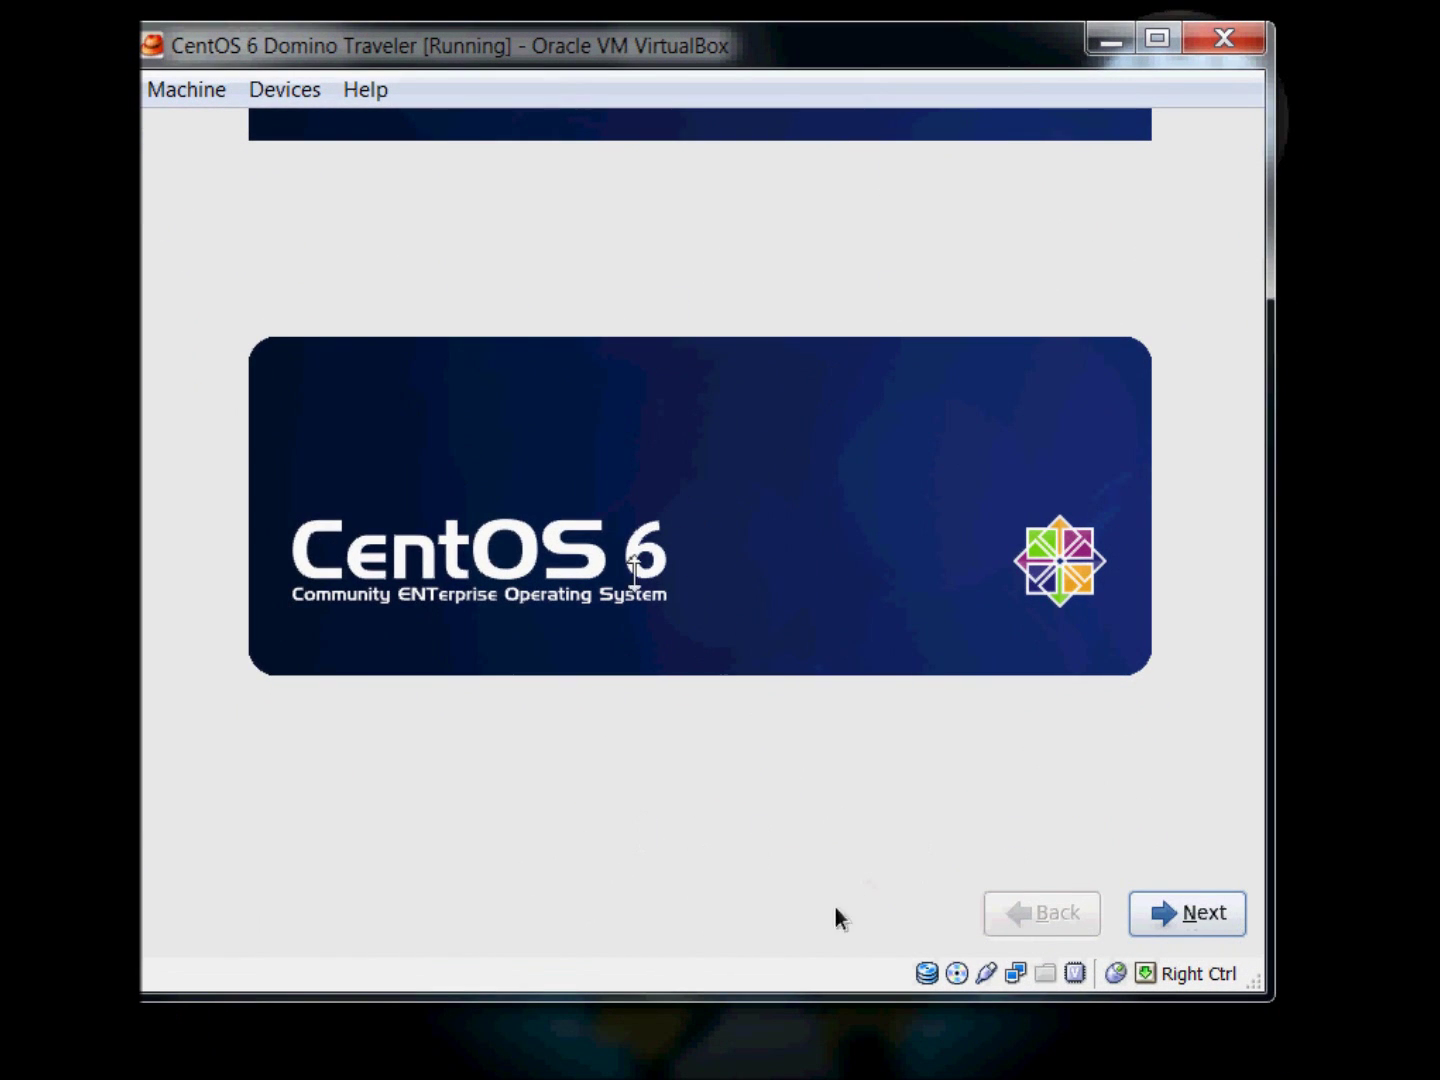
Proceed past the installer welcome screen, accepting English as the installation language and U.S. English as the keyboard.
click(1162, 918)
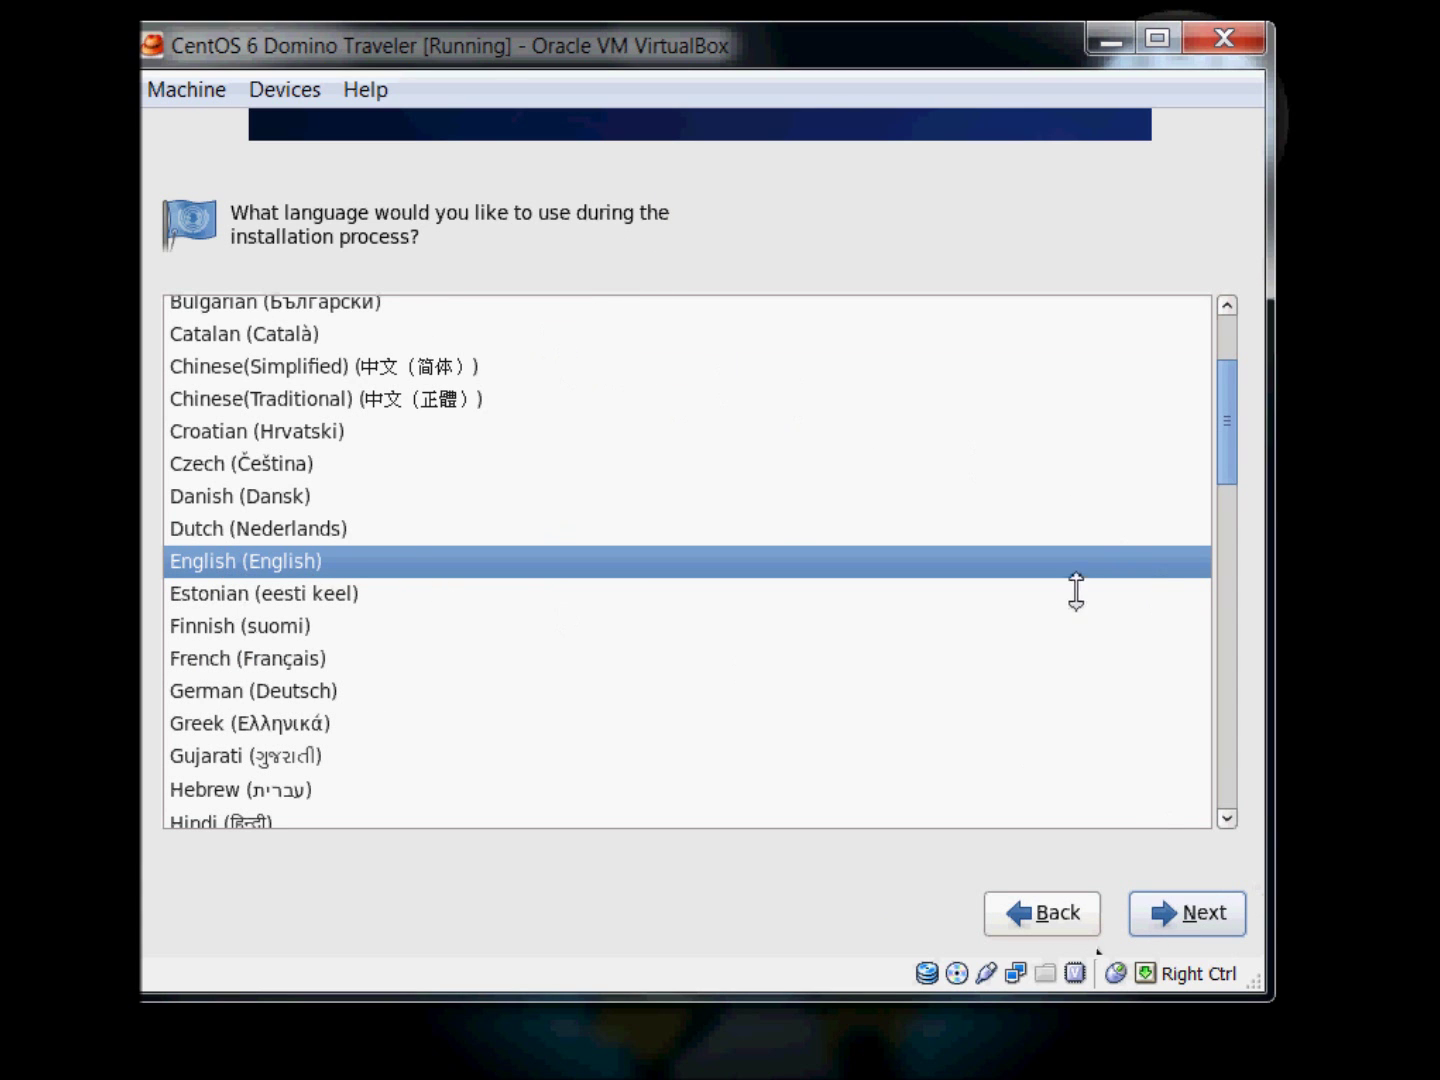
click(1180, 914)
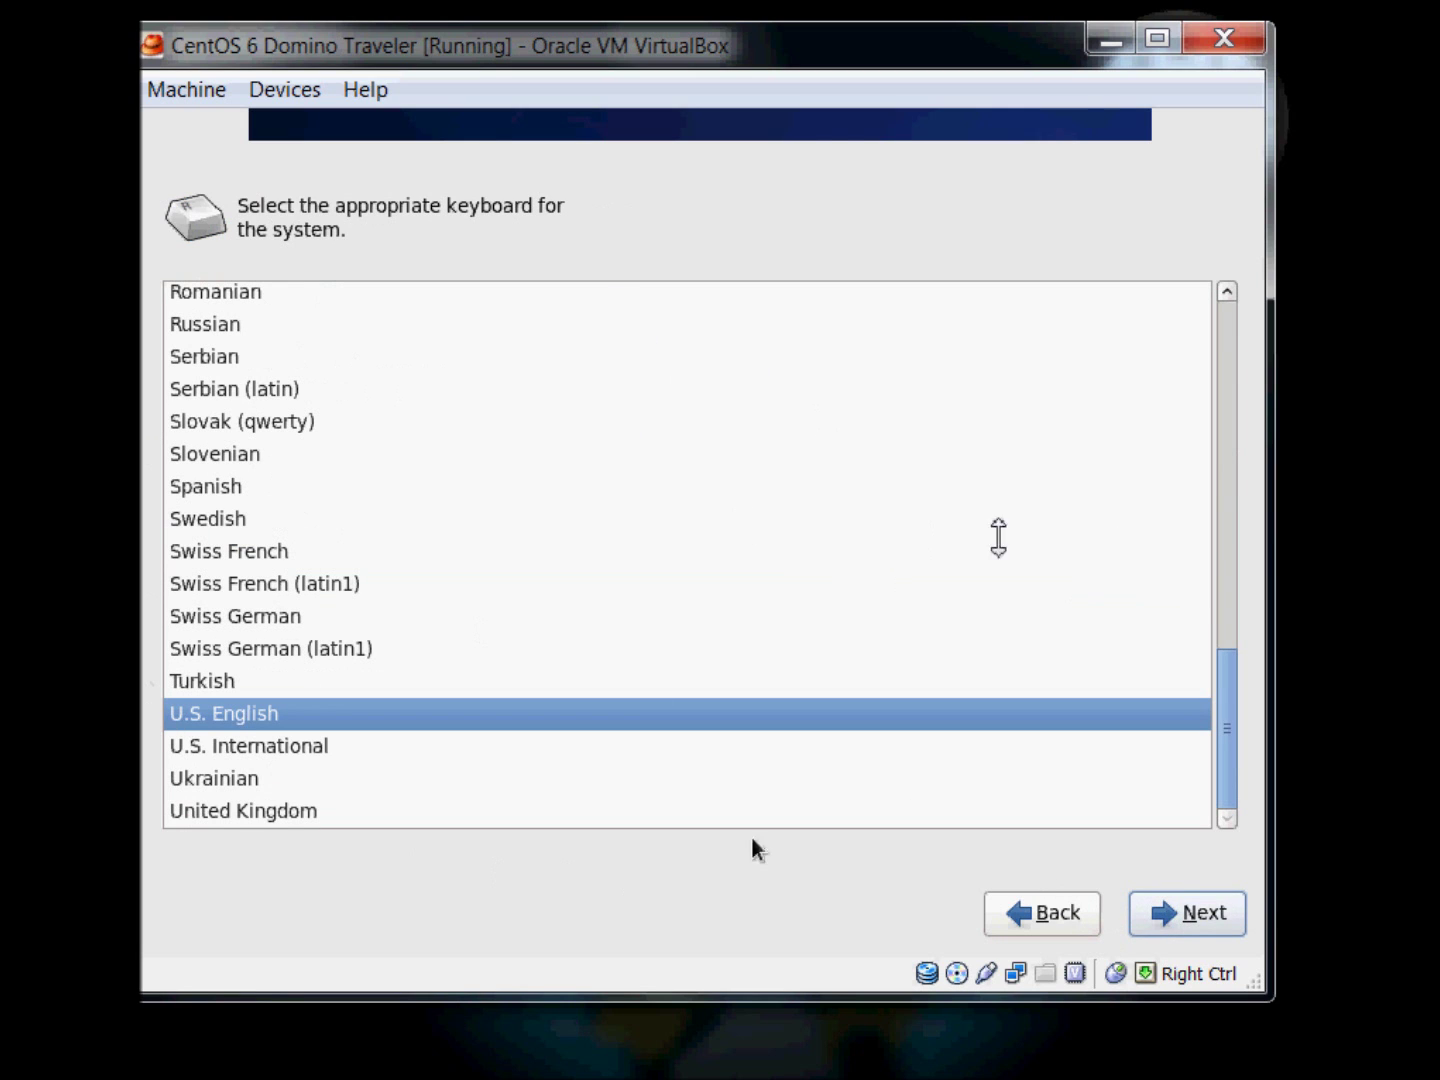
click(1223, 916)
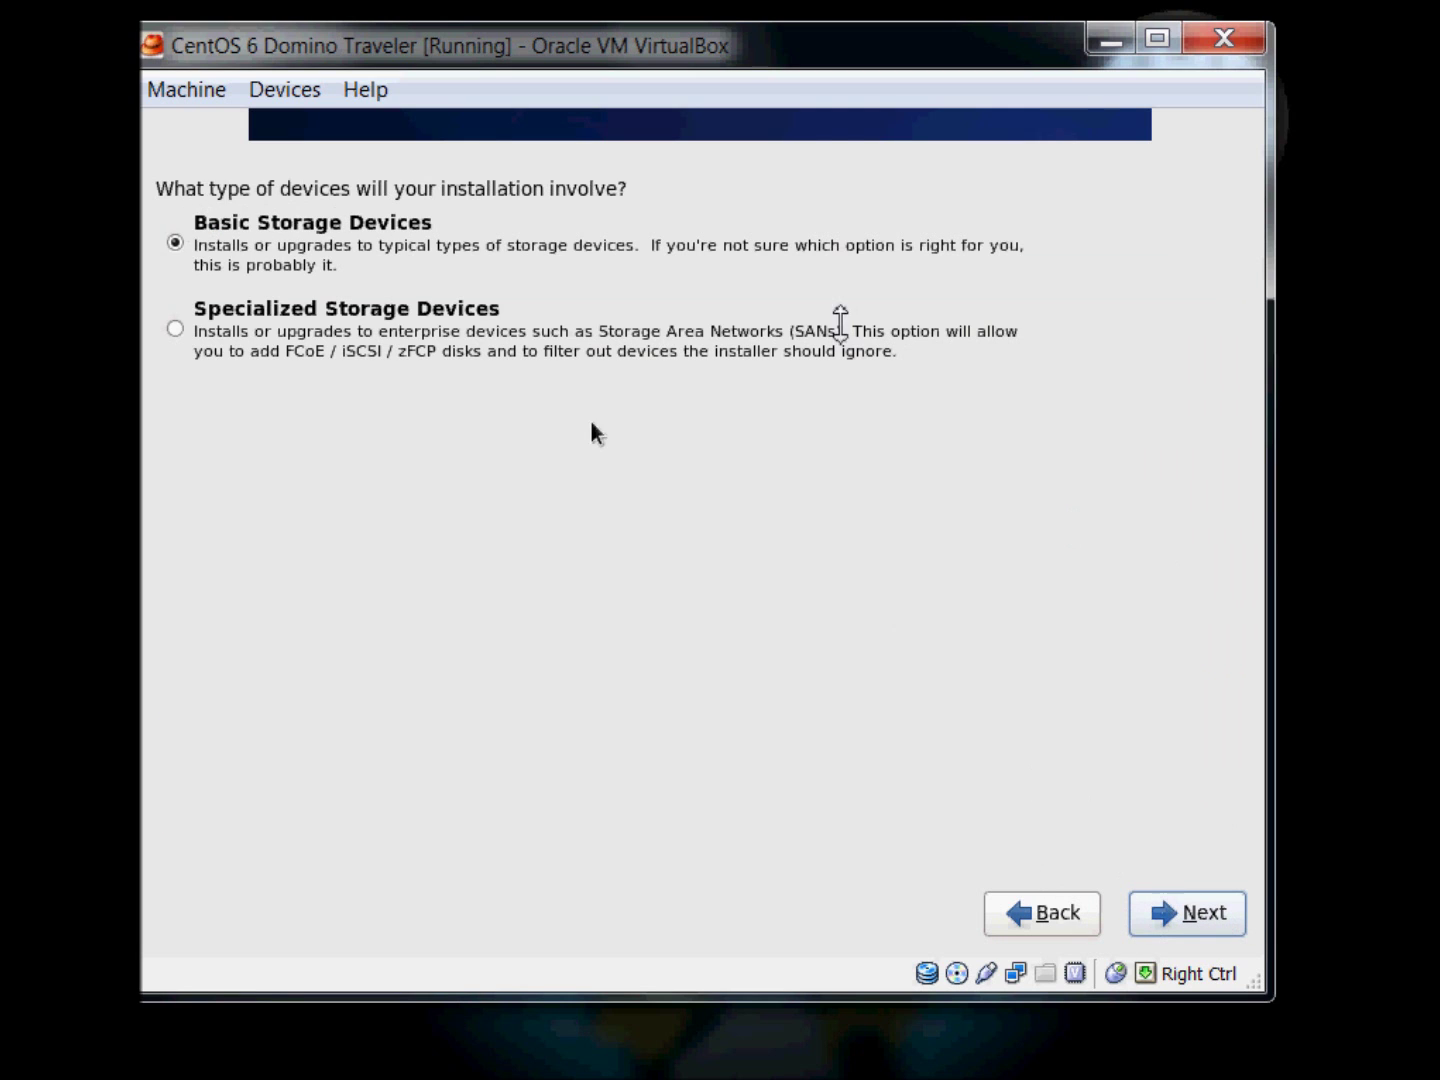
Accept Basic Storage Devices as the device type and re-initialize all disks.
click(1205, 914)
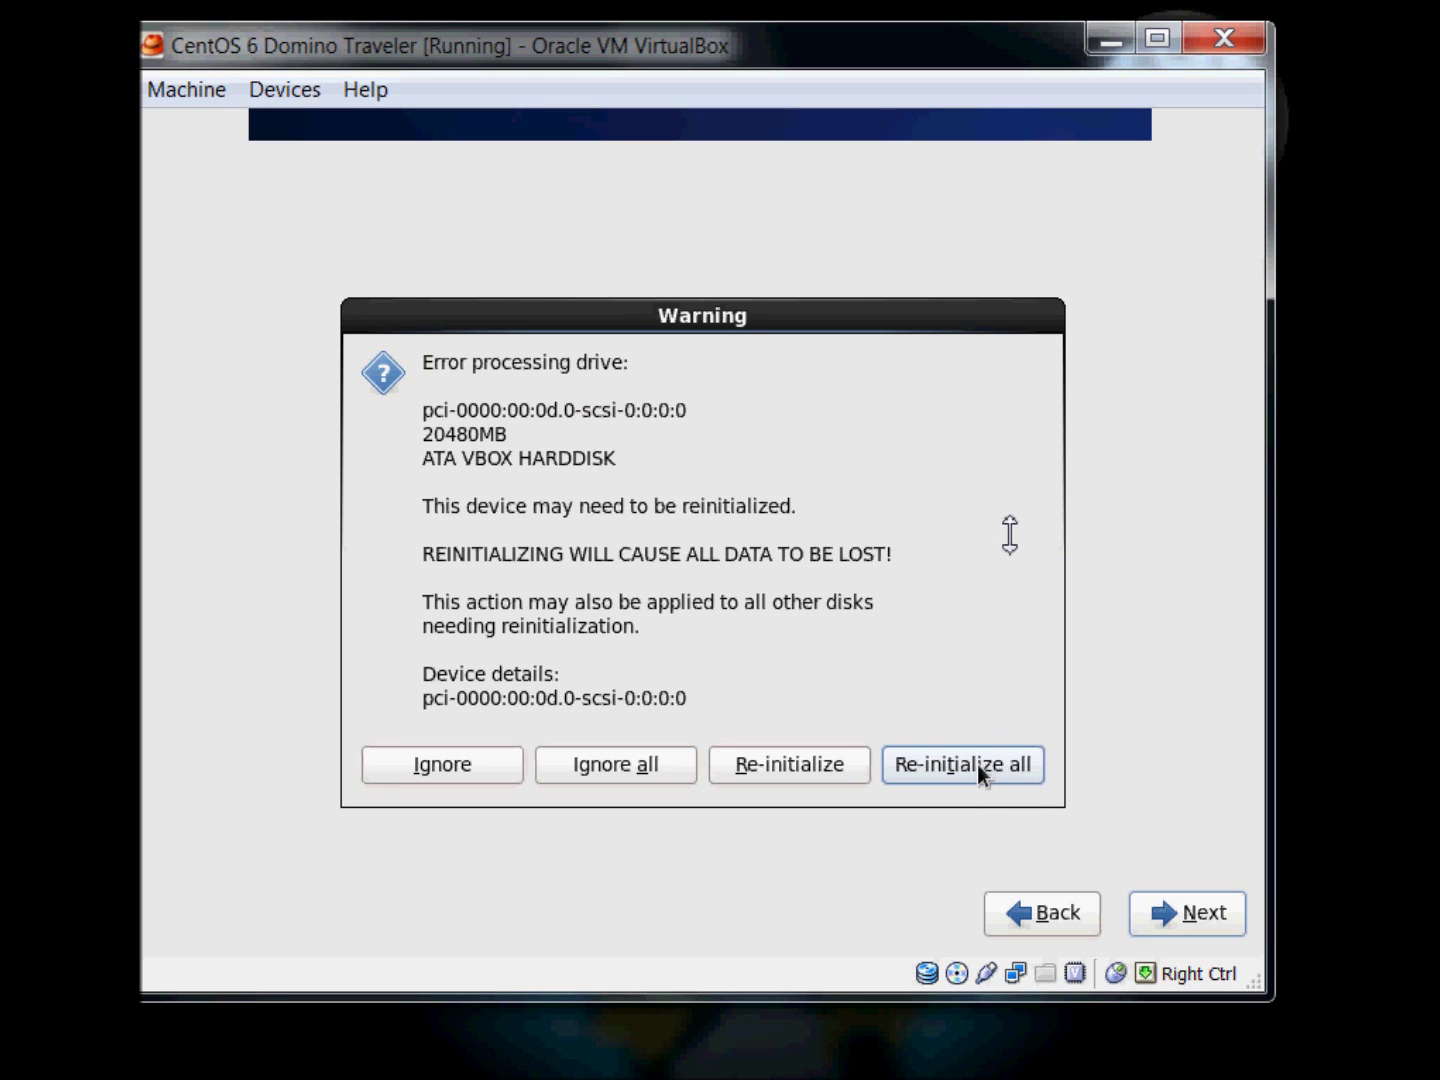
click(976, 764)
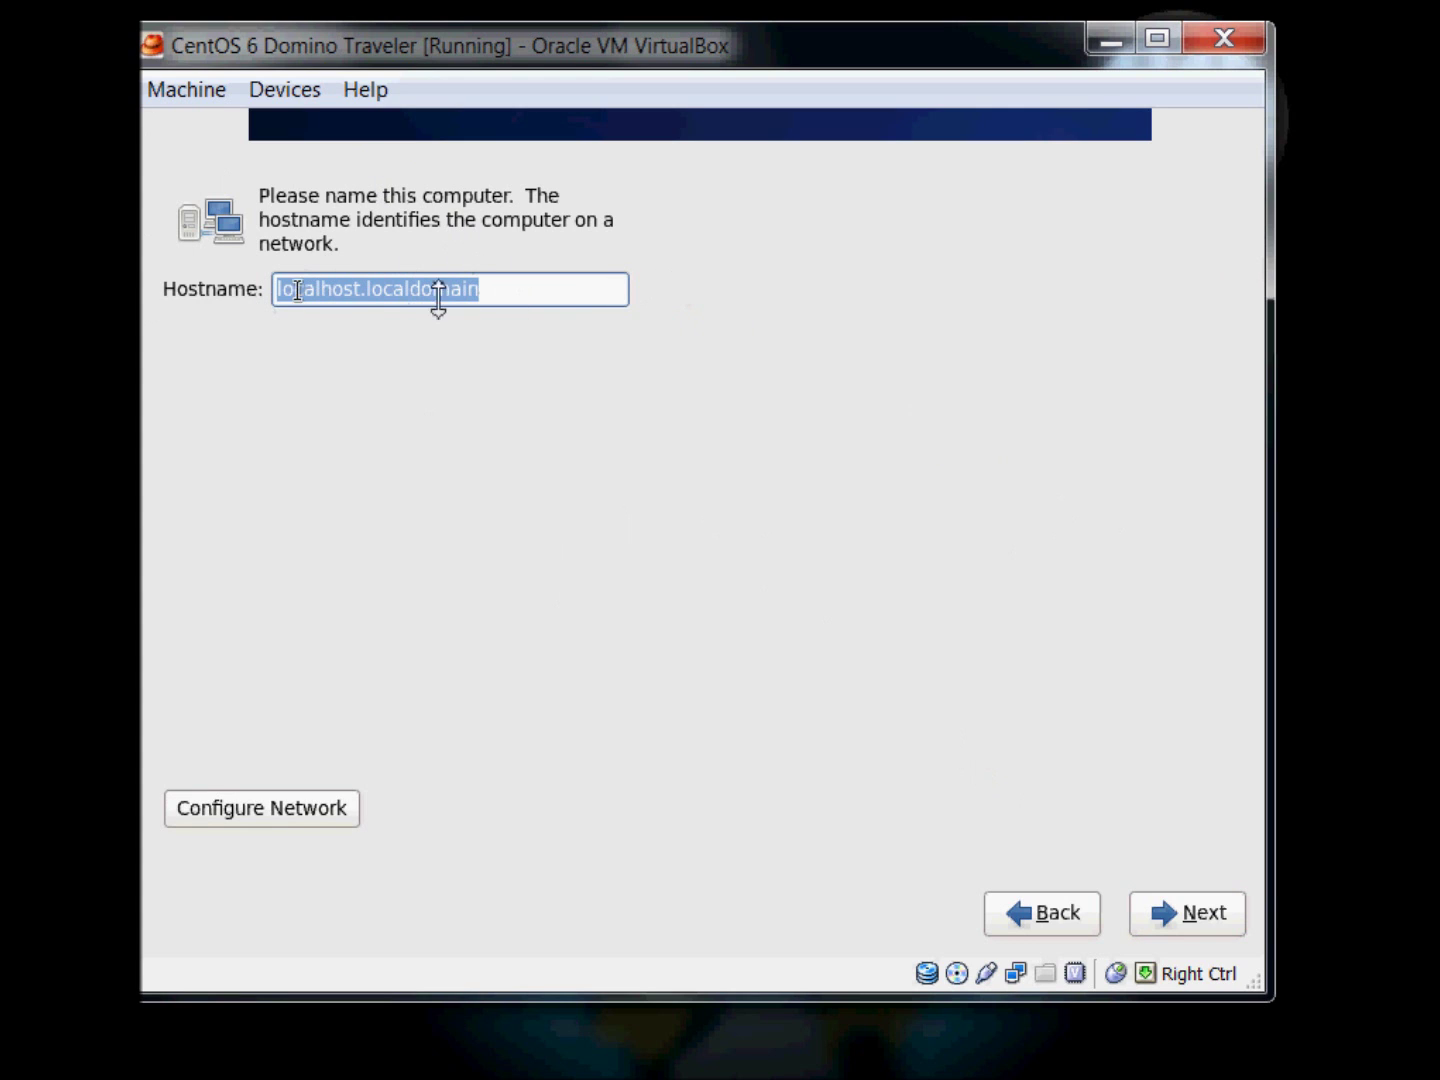
Keep localhost.localdomain as the hostname and set the time zone to America/Detroit with the system clock on UTC.
click(1212, 913)
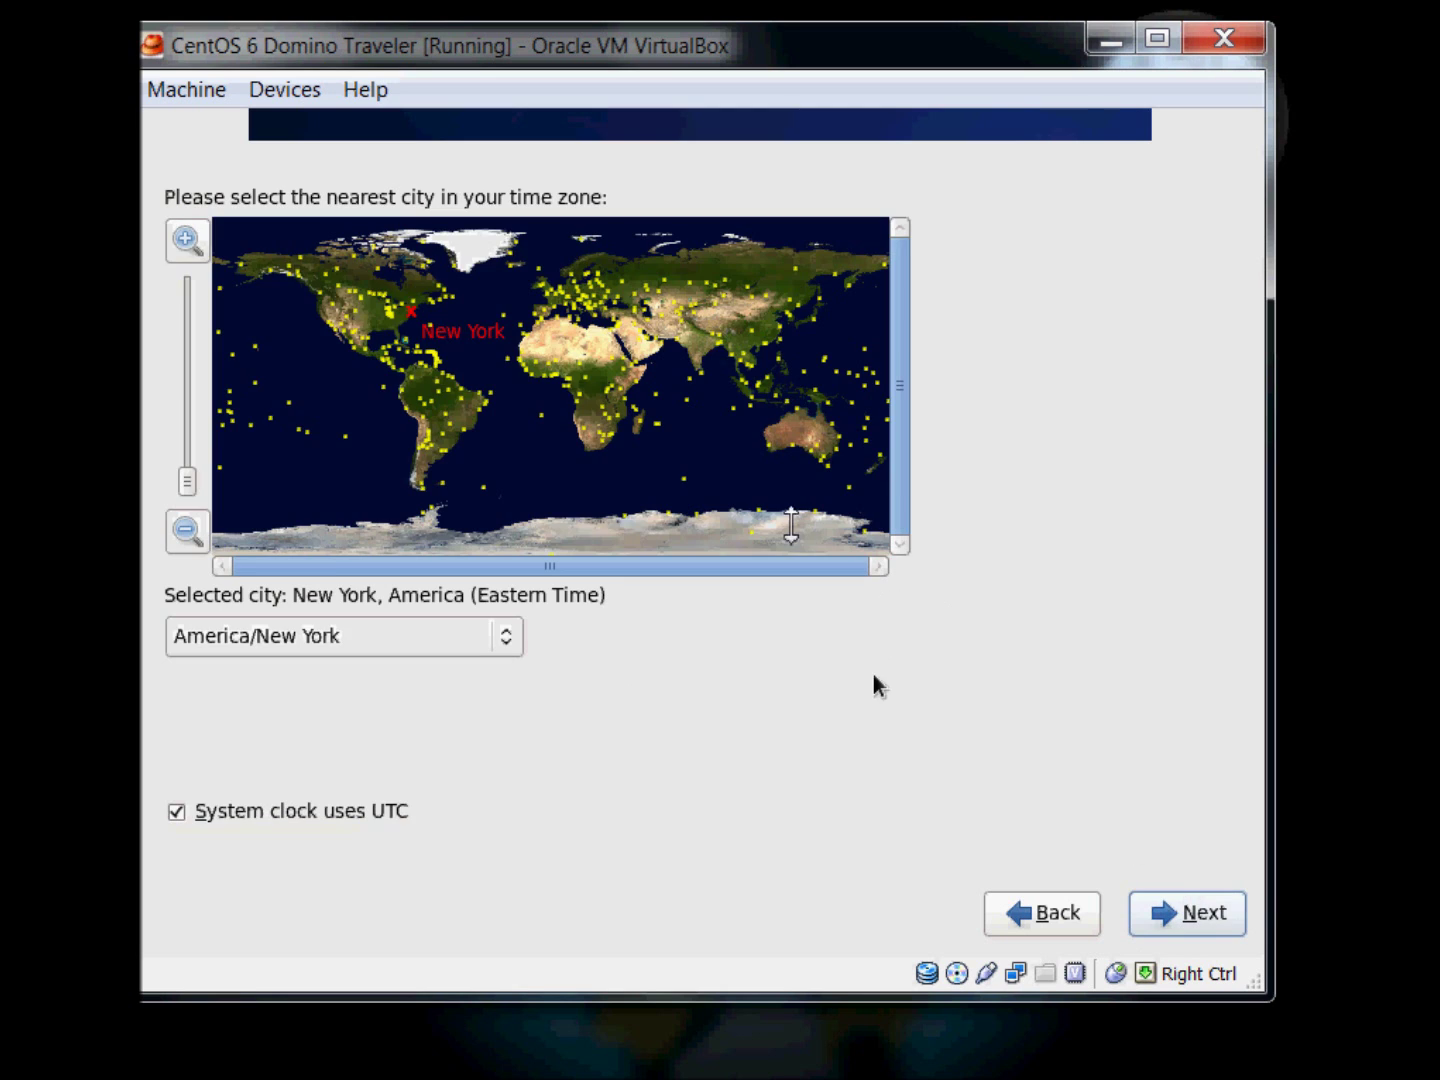
click(396, 312)
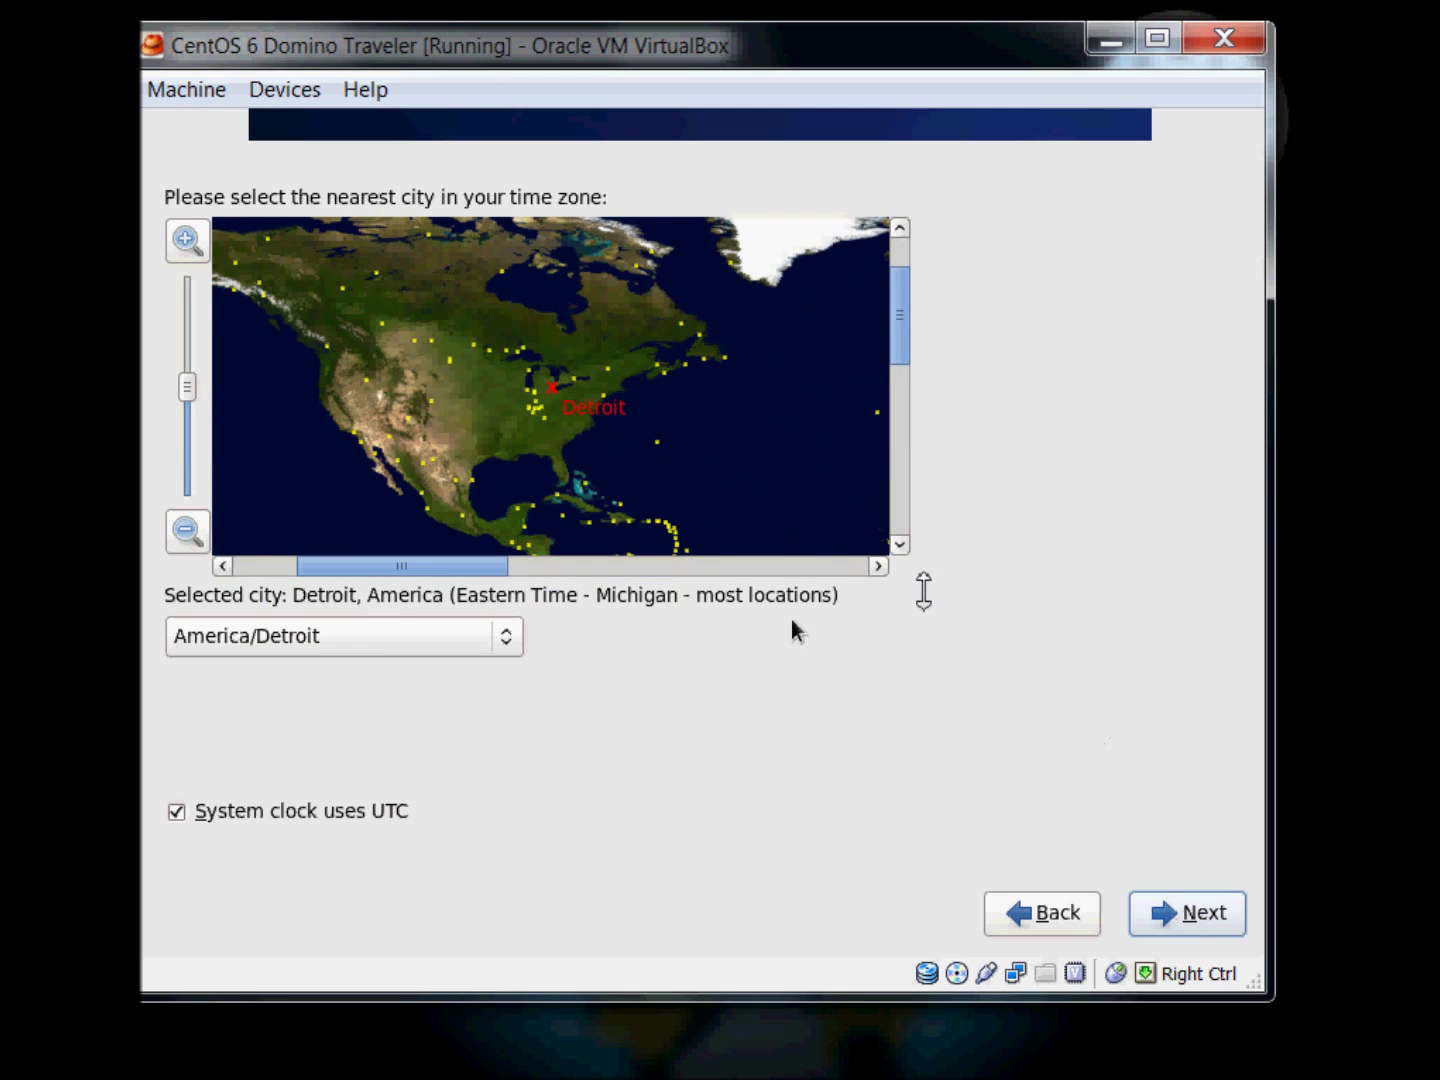
click(1193, 914)
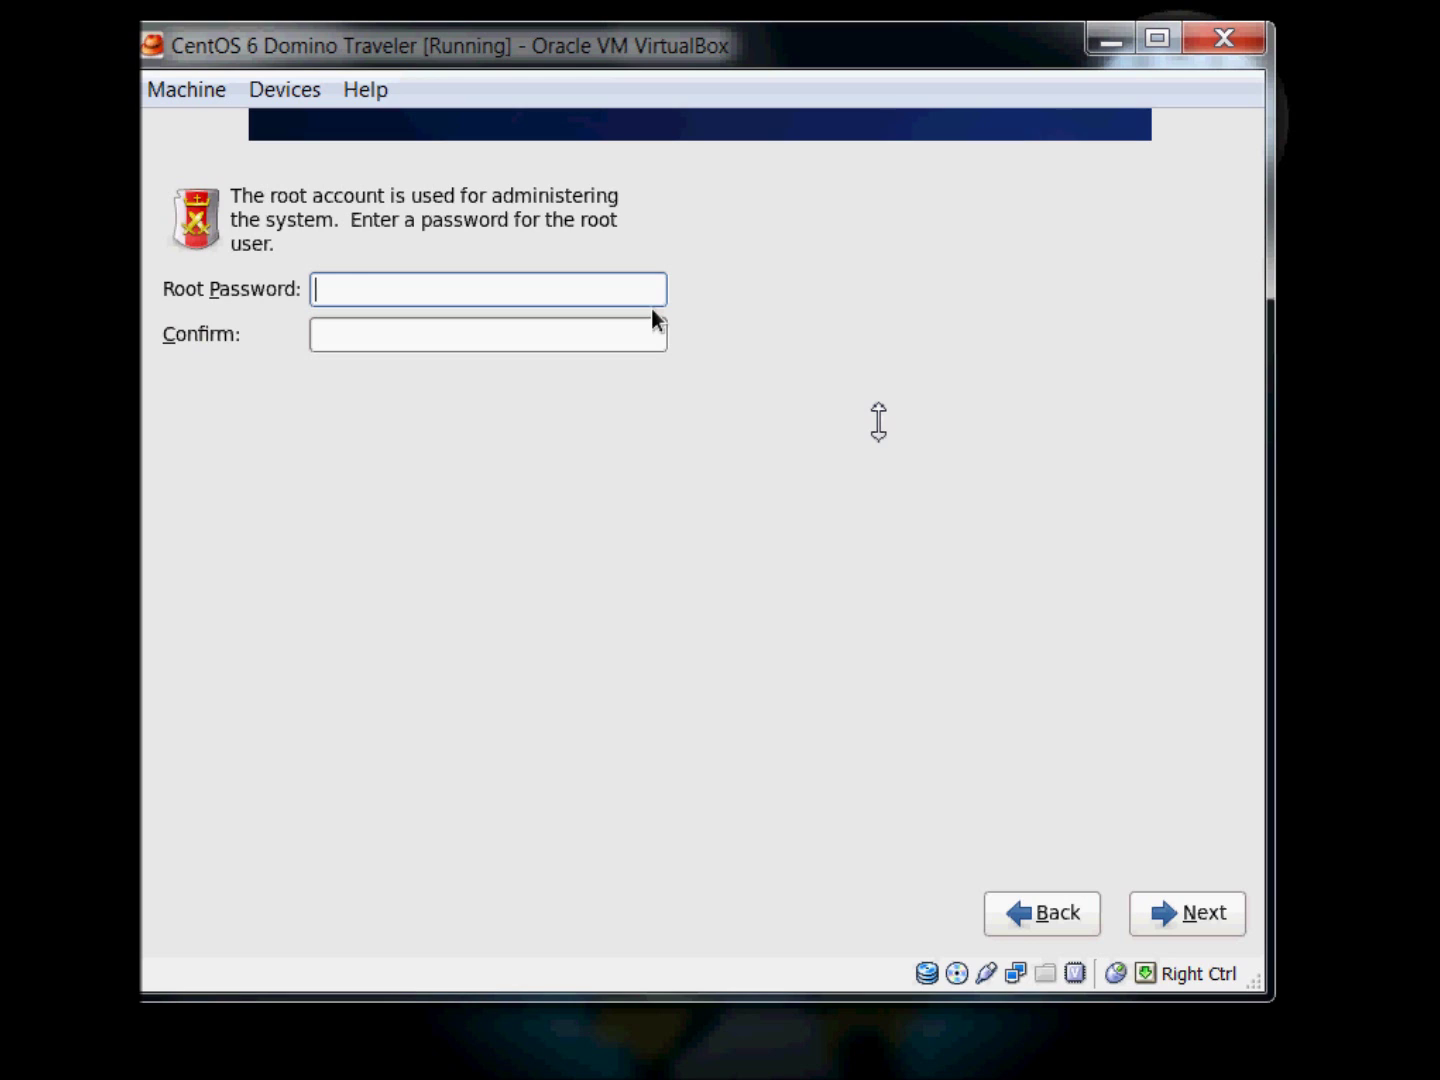
Enter and confirm the root password, retyping the end of the confirmation, and continue.
text(••••••••••••)
key(Tab)
text(••••••••••••)
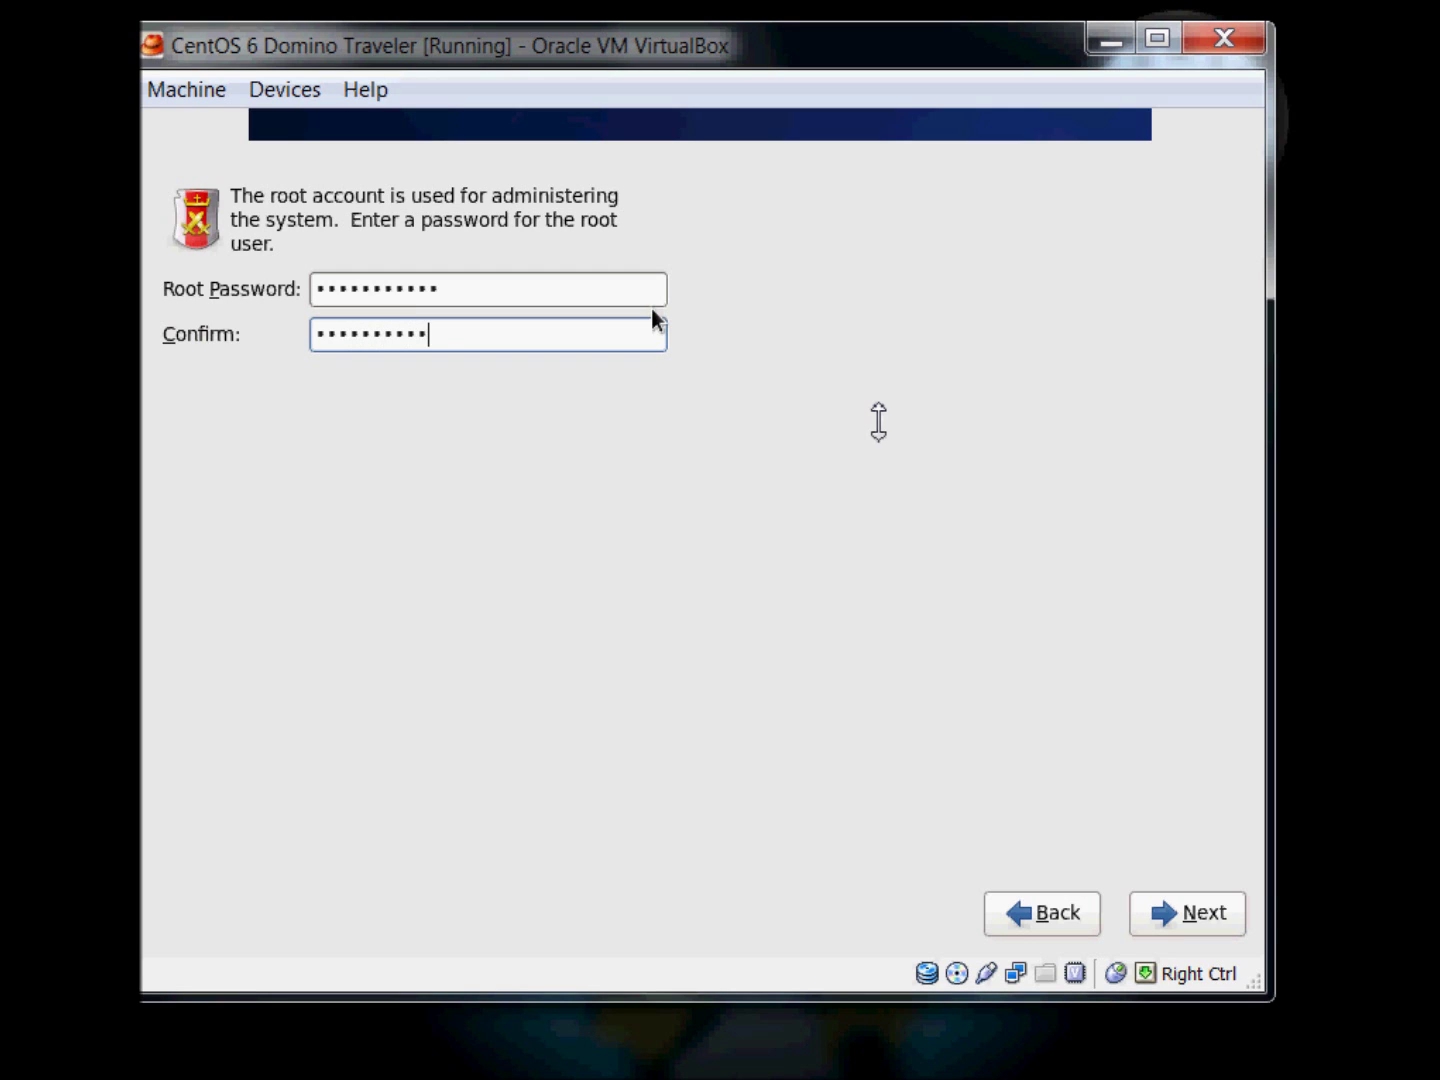
key(BackSpace)
key(BackSpace)
key(BackSpace)
text(•••)
click(1183, 920)
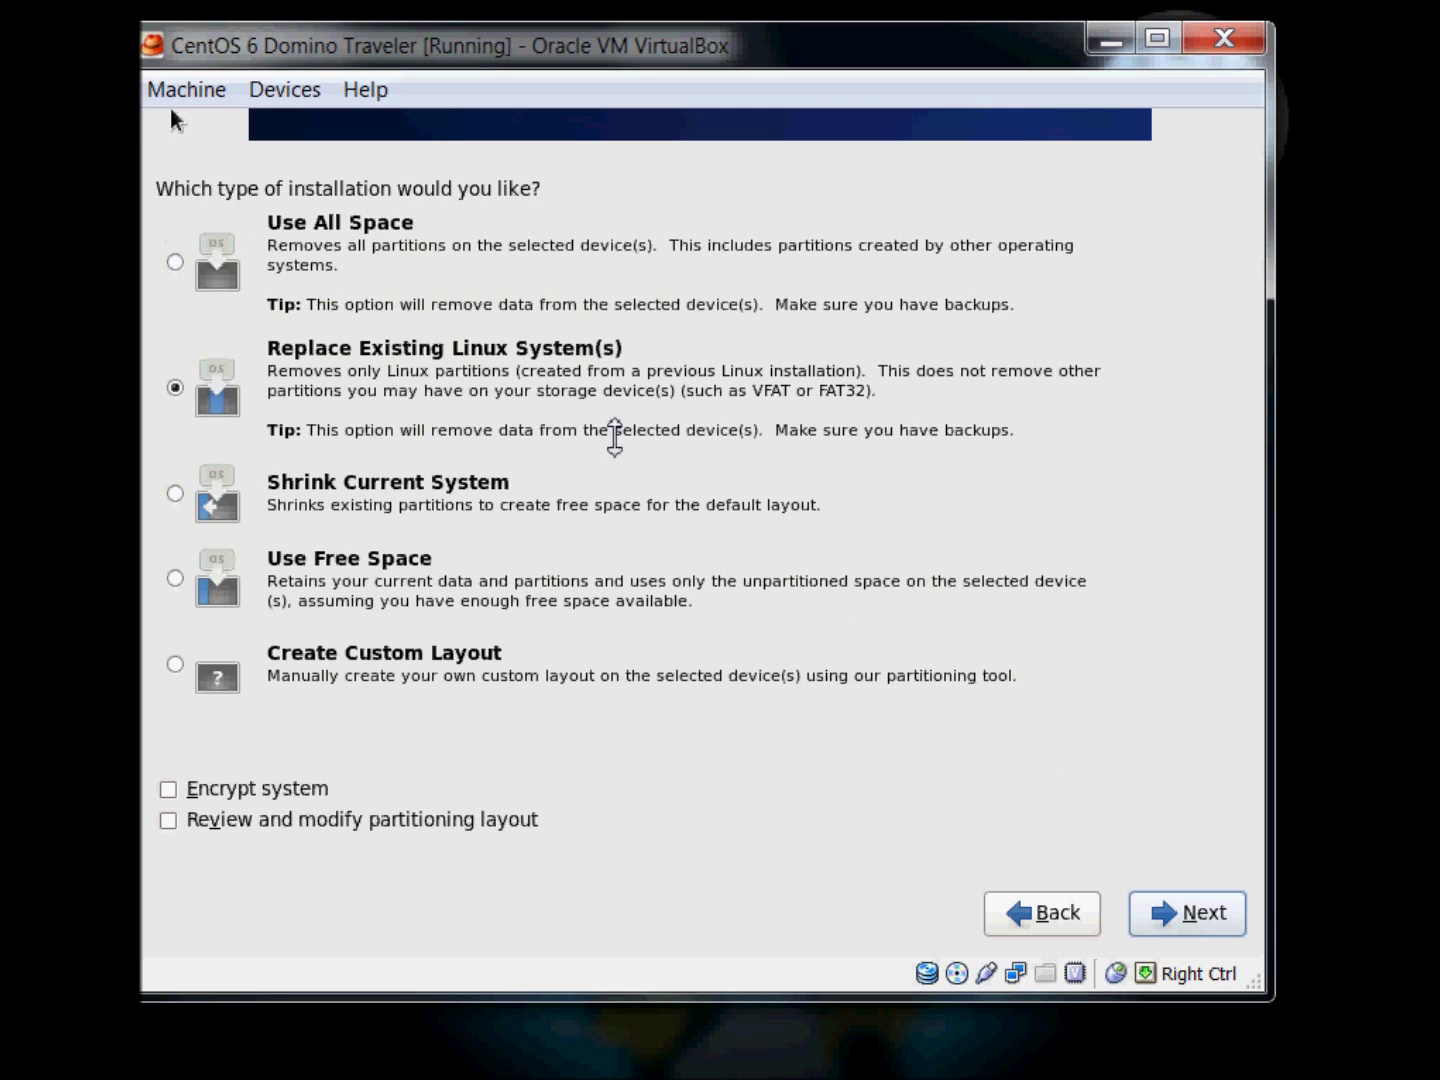
Choose the Use All Space installation type and confirm the partitioning of the virtual disk.
click(178, 264)
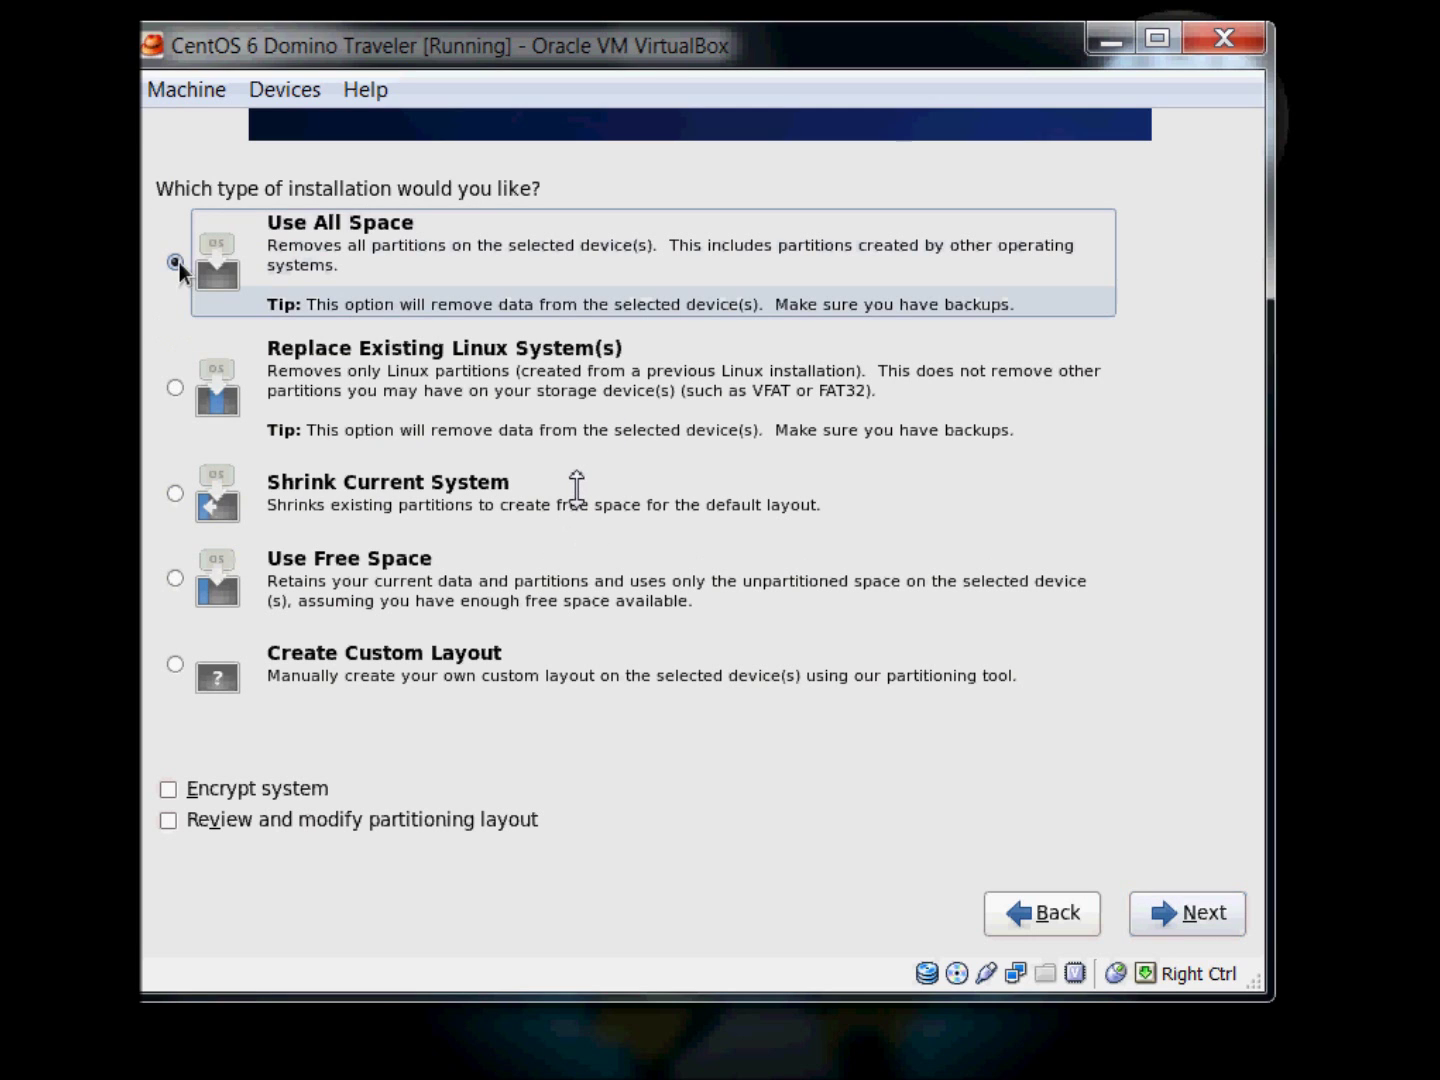
click(1218, 918)
click(784, 620)
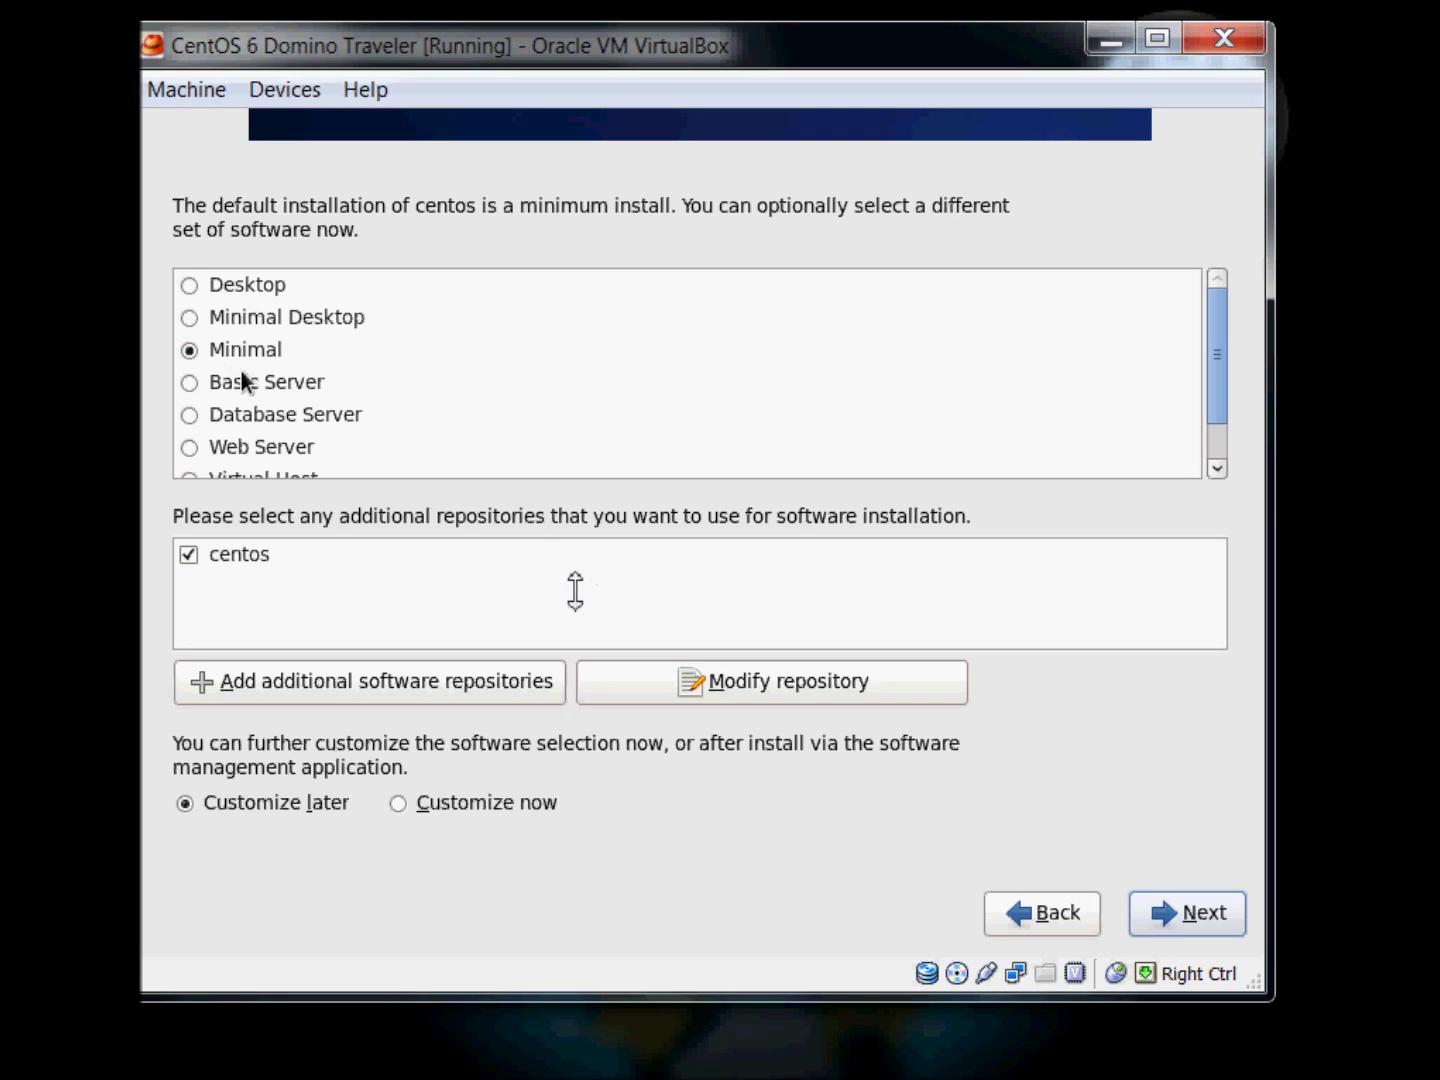
Select the Desktop software set, leaving customization for after the install, and start the installation.
click(190, 286)
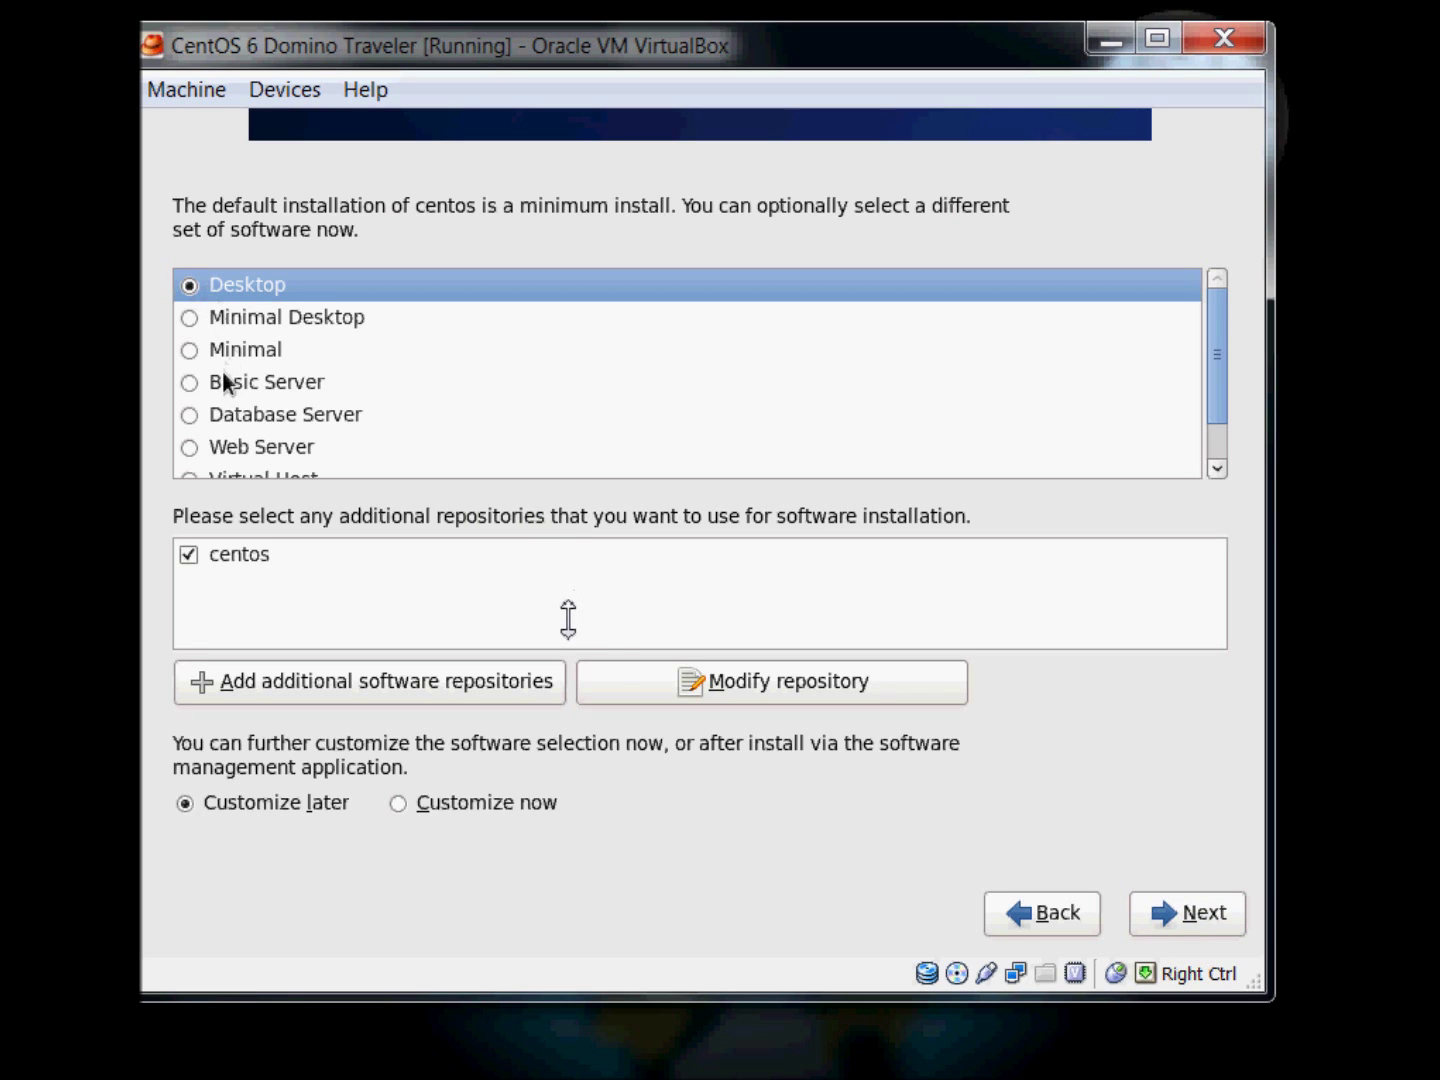
click(1200, 914)
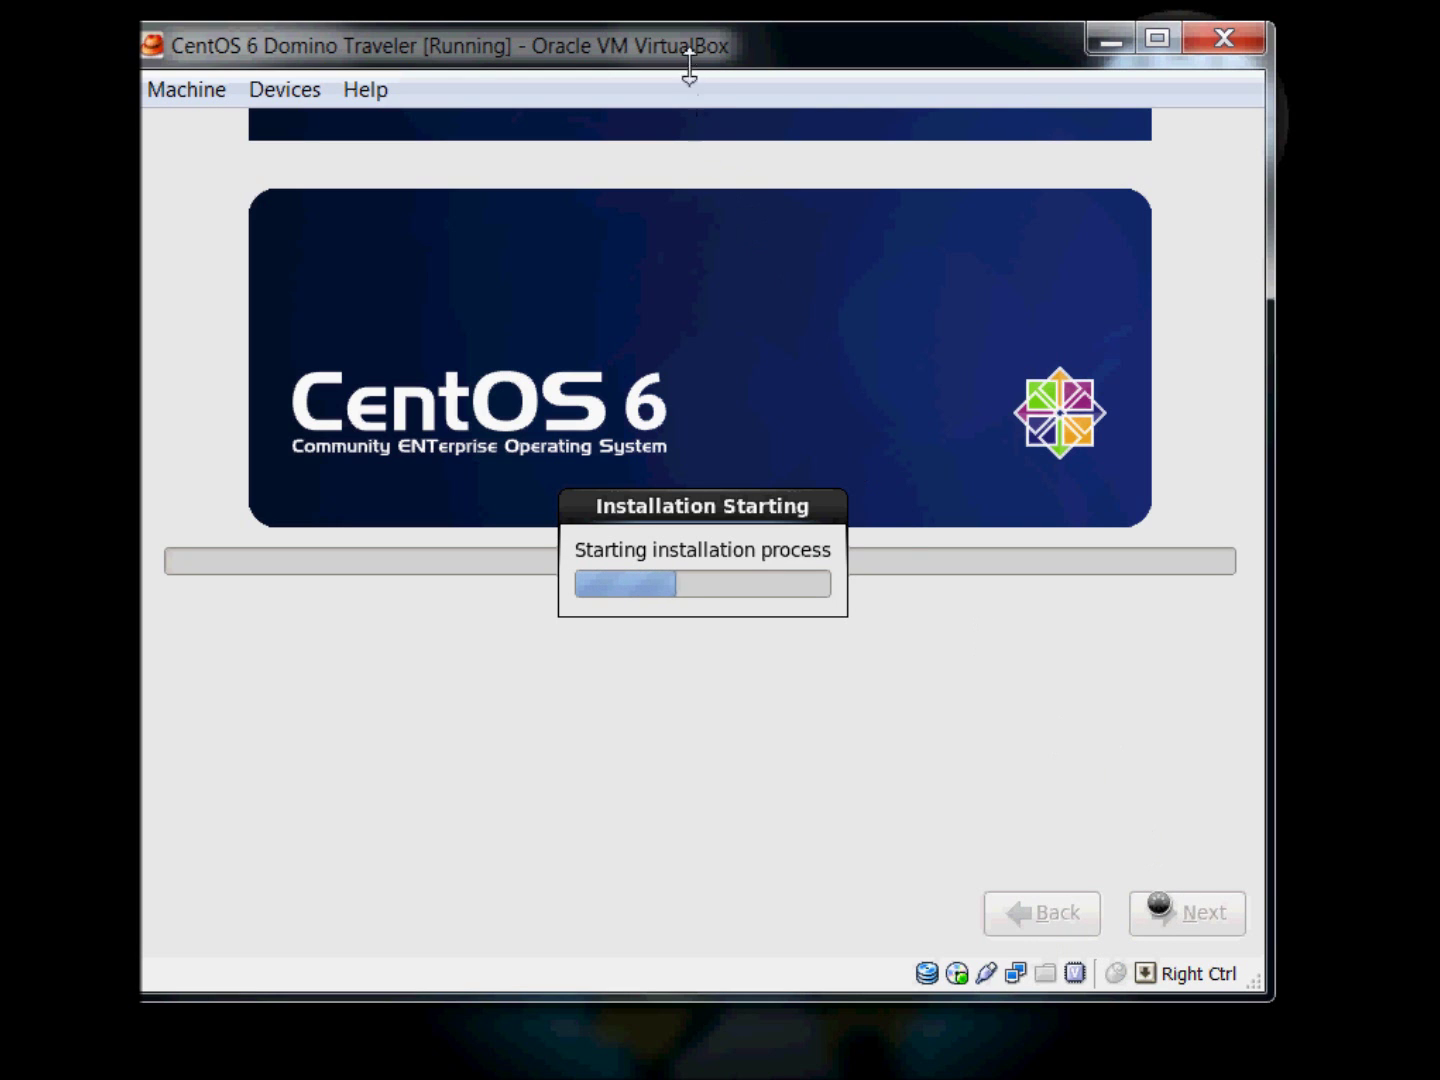
Rearrange the virtual machine window and the desktop clock so that both are visible during installation.
drag(689, 55, 678, 181)
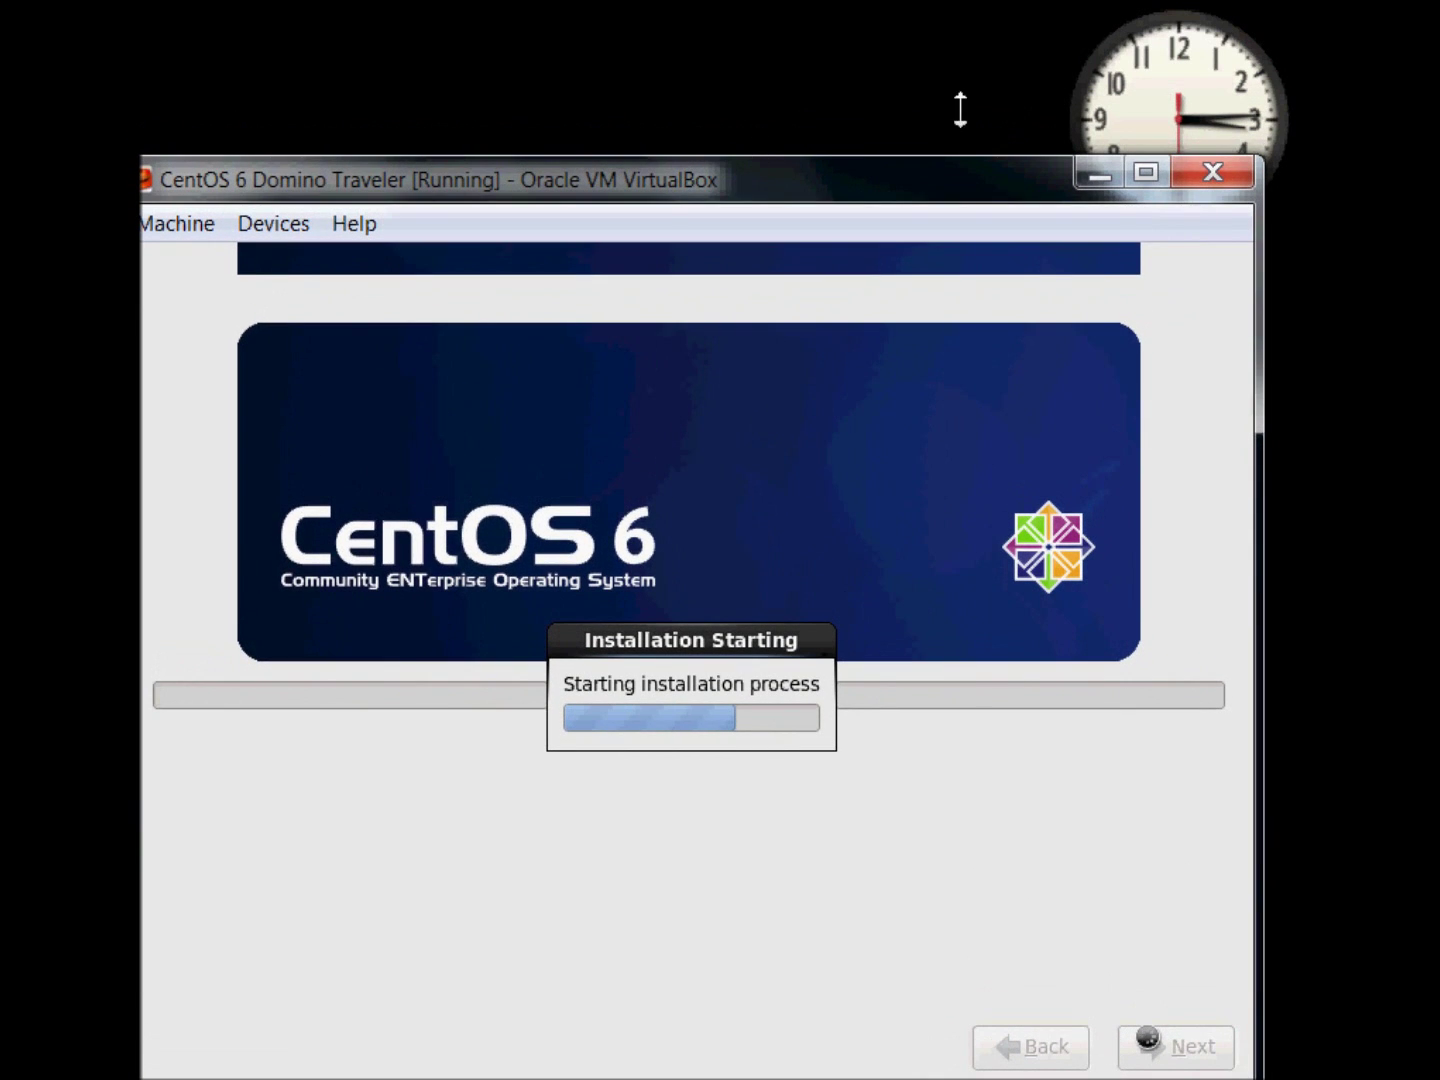
mouse_move(1168, 52)
mouse_down()
mouse_move(1174, 16)
mouse_move(1166, 24)
mouse_up()
drag(949, 182, 961, 146)
click(1116, 70)
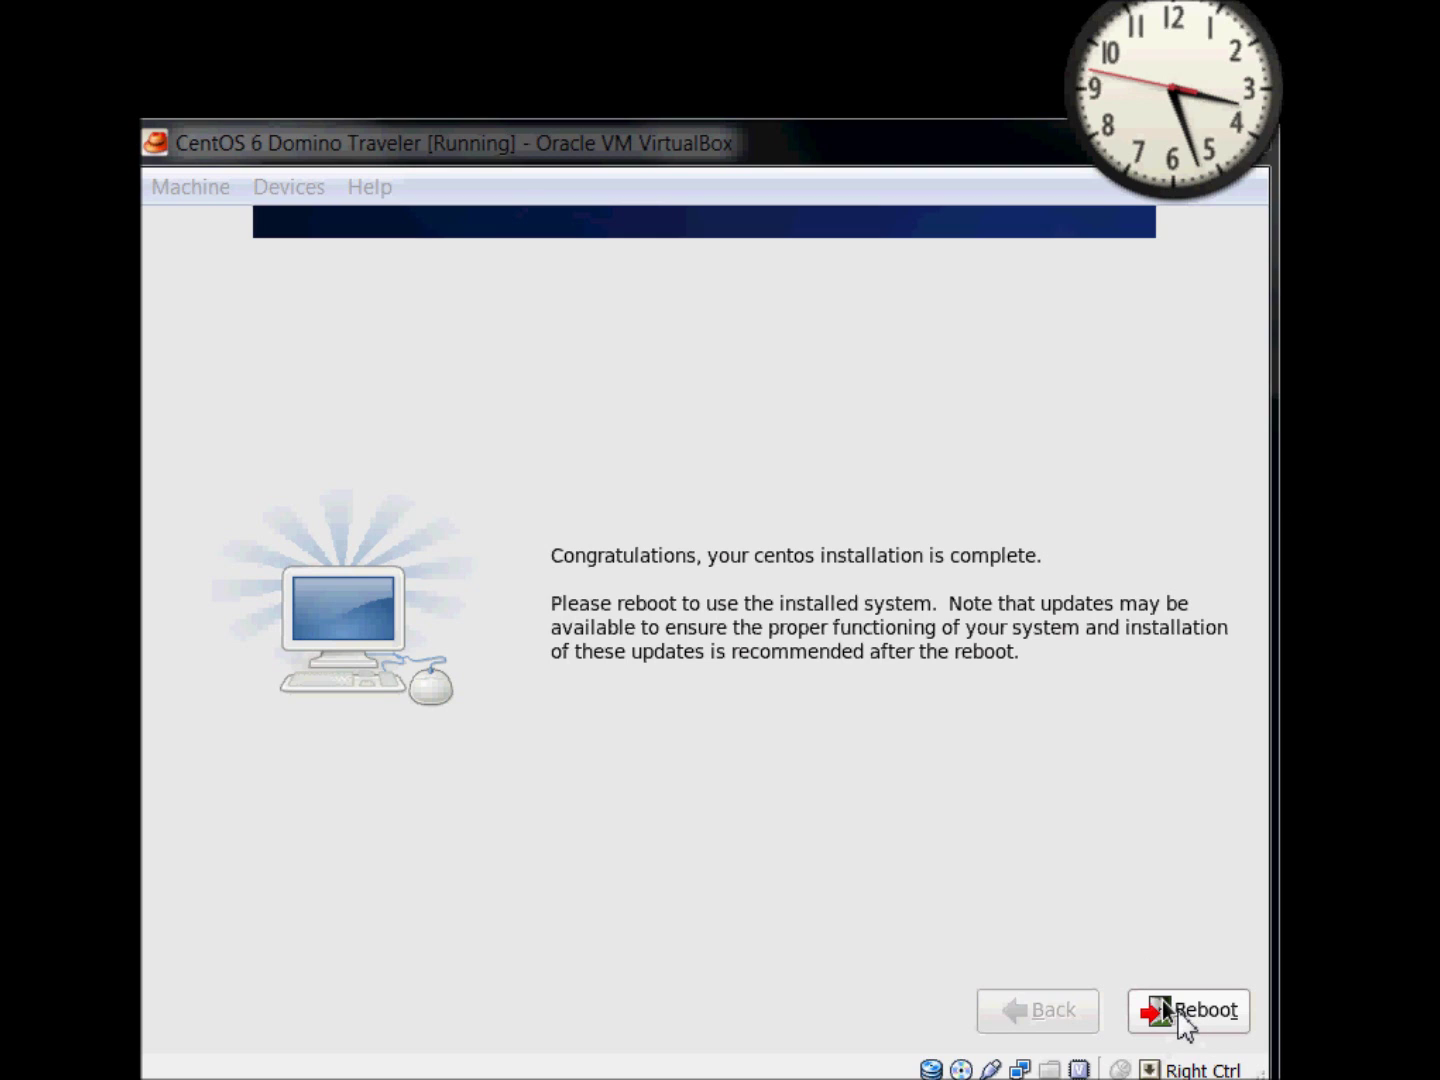
Reboot the virtual machine into the newly installed CentOS system.
click(1178, 1006)
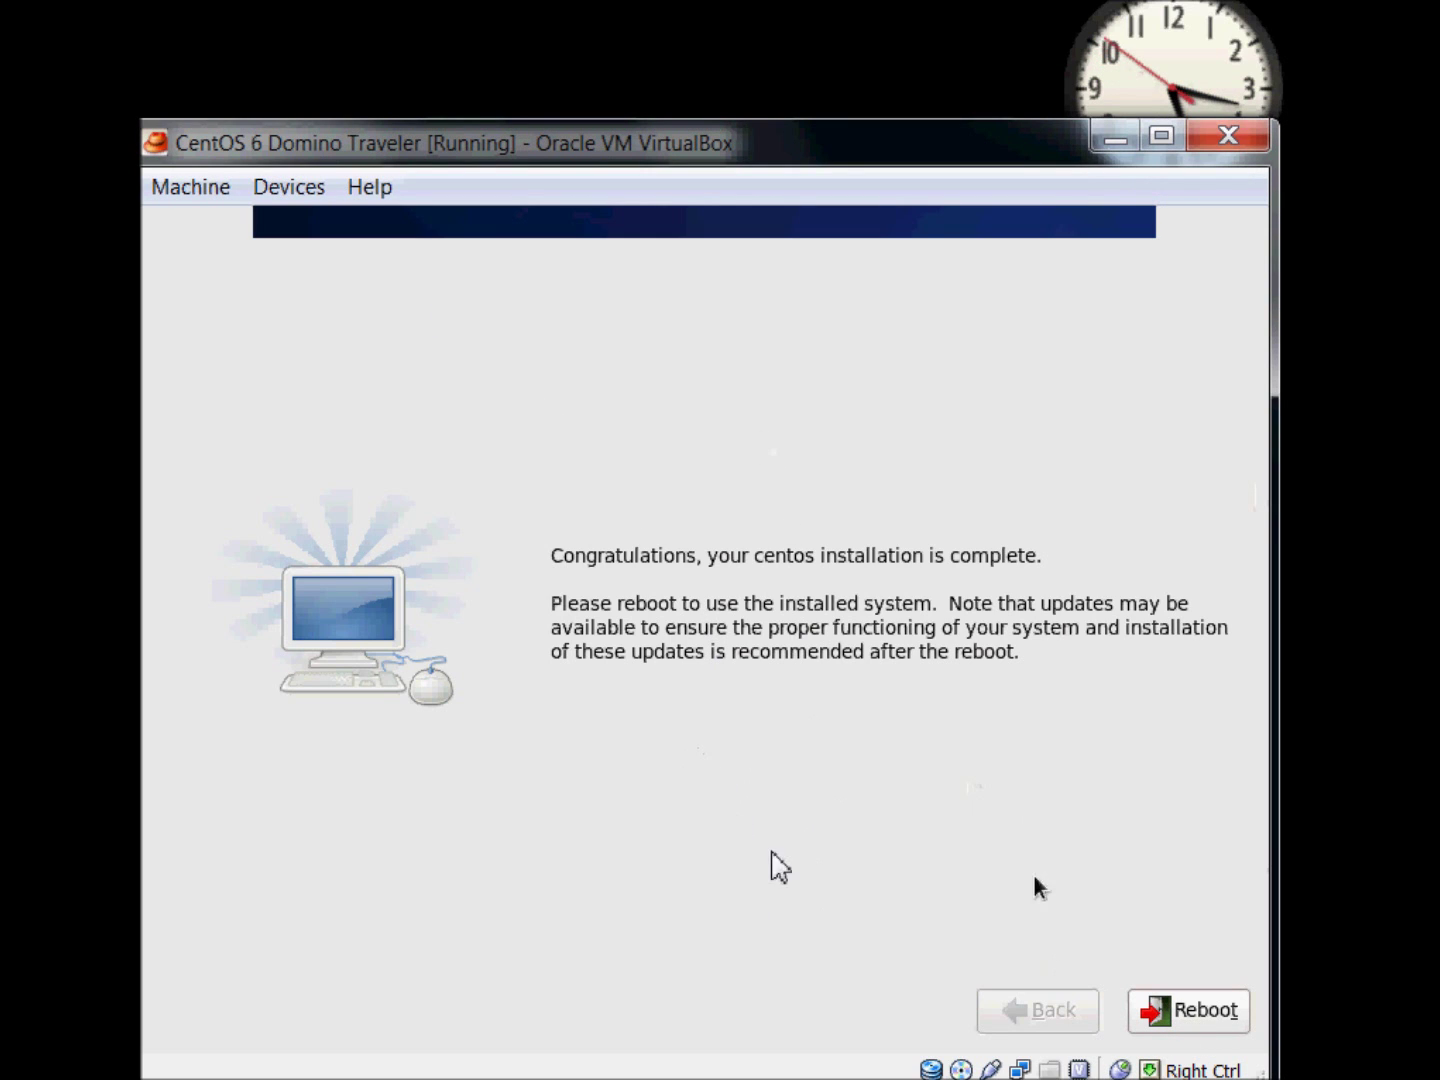
click(1214, 1022)
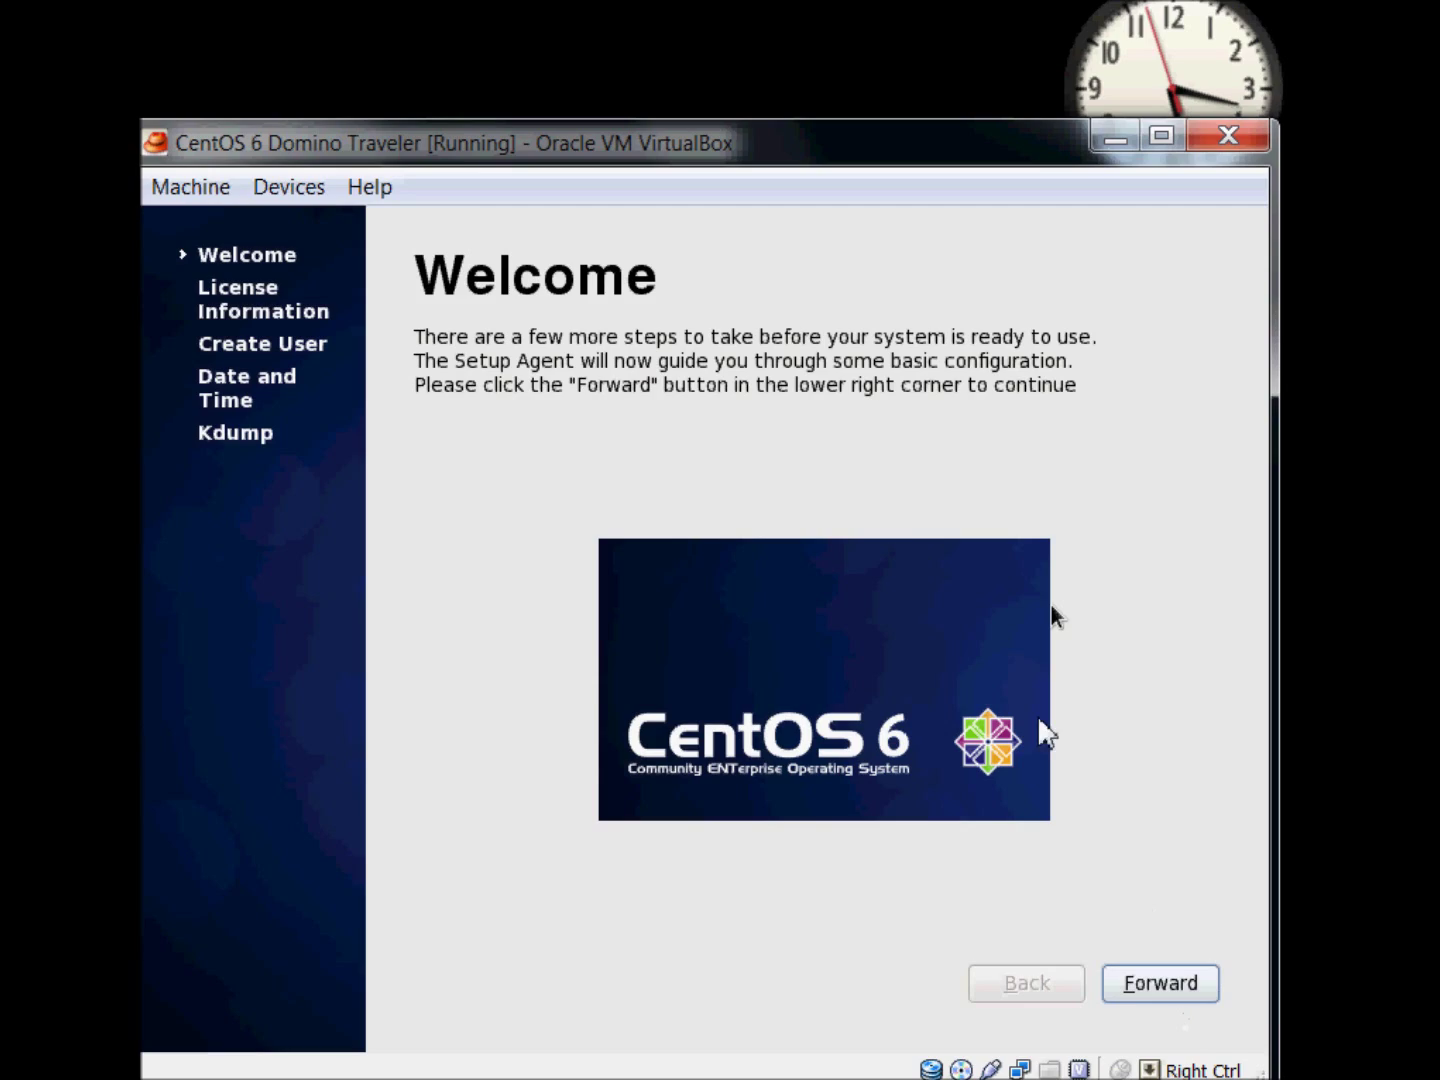
Shift the virtual machine window up slightly, proceed past the first-boot welcome page and agree to the License Agreement.
mouse_move(804, 156)
mouse_down()
mouse_move(790, 105)
mouse_move(807, 141)
mouse_up()
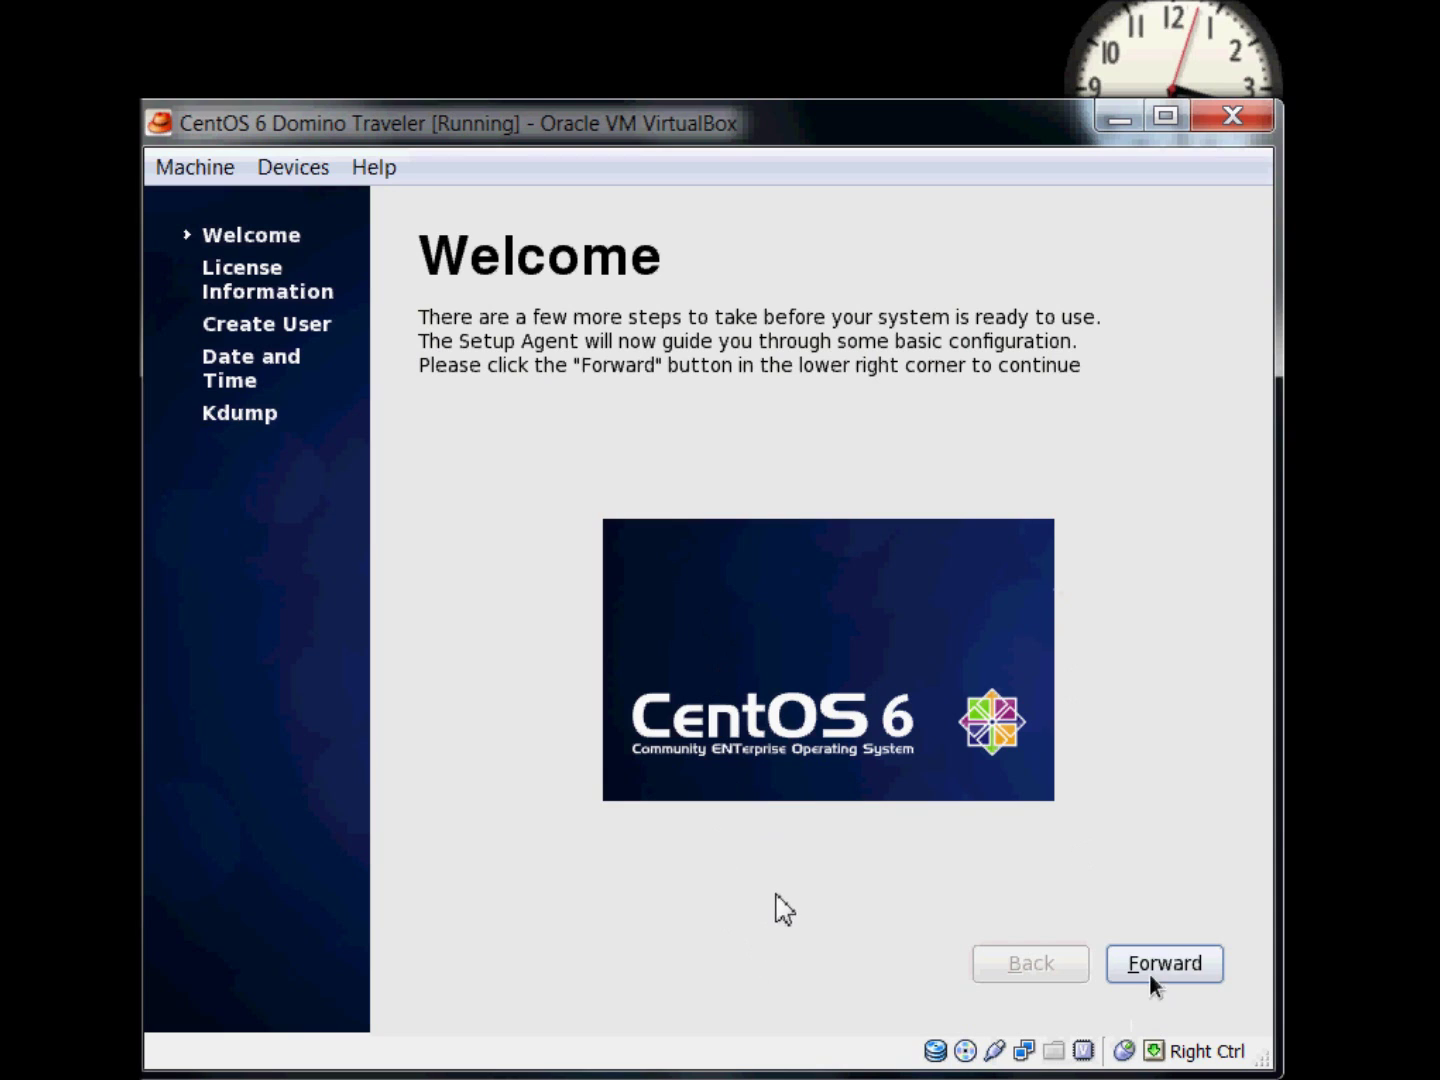
click(1171, 966)
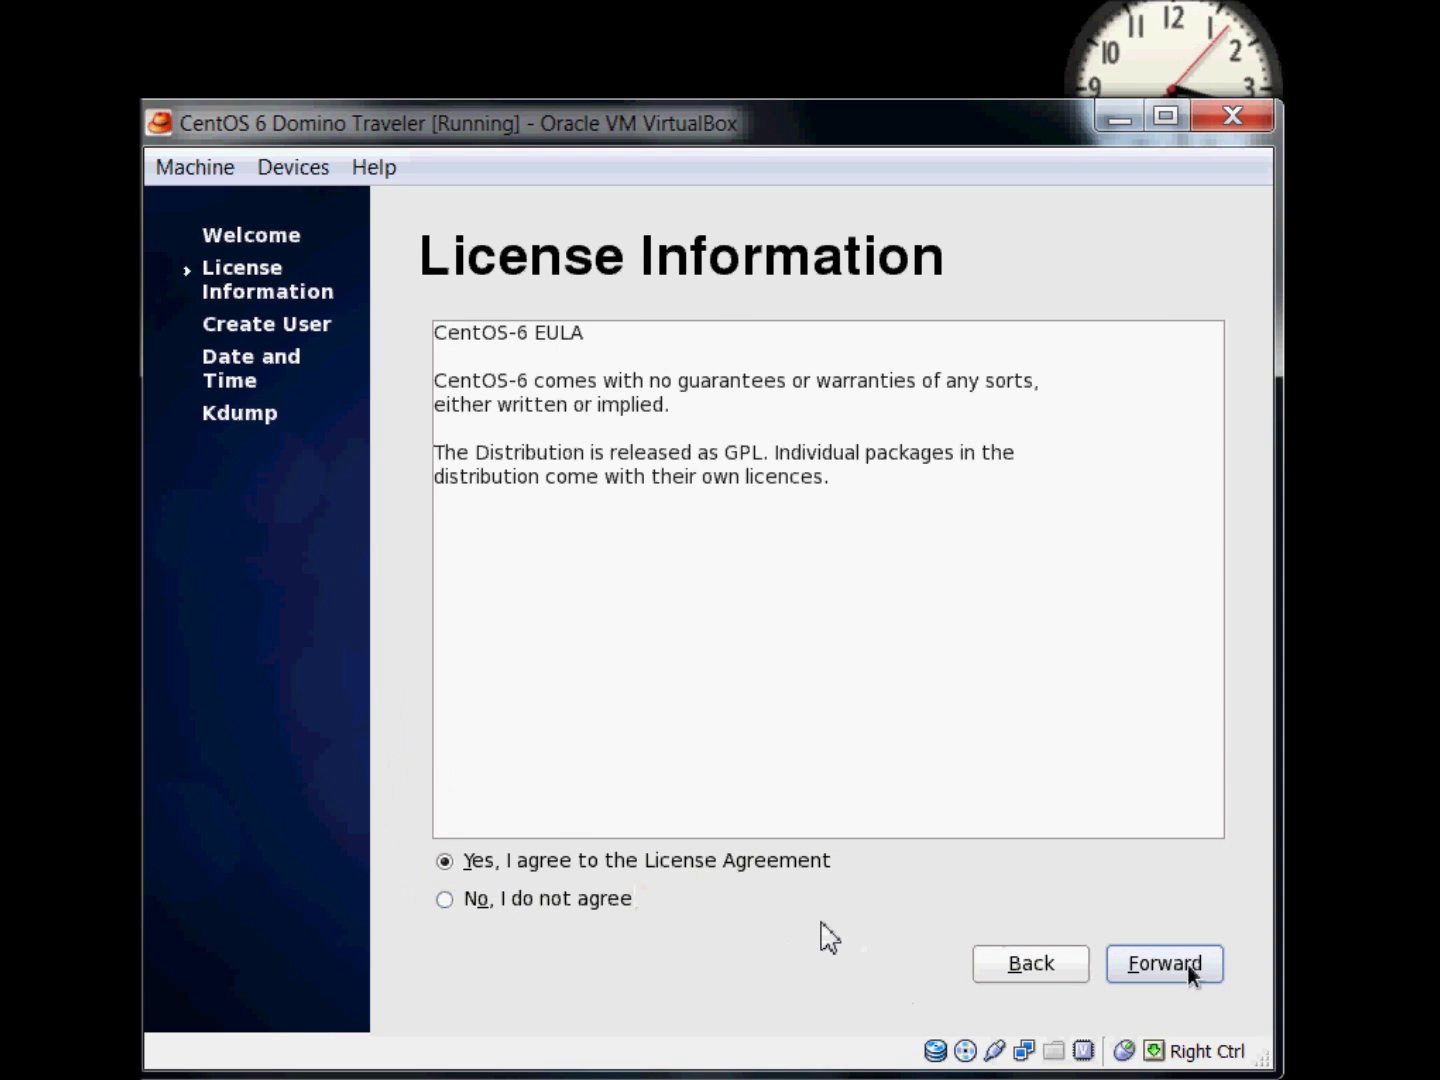
click(1161, 966)
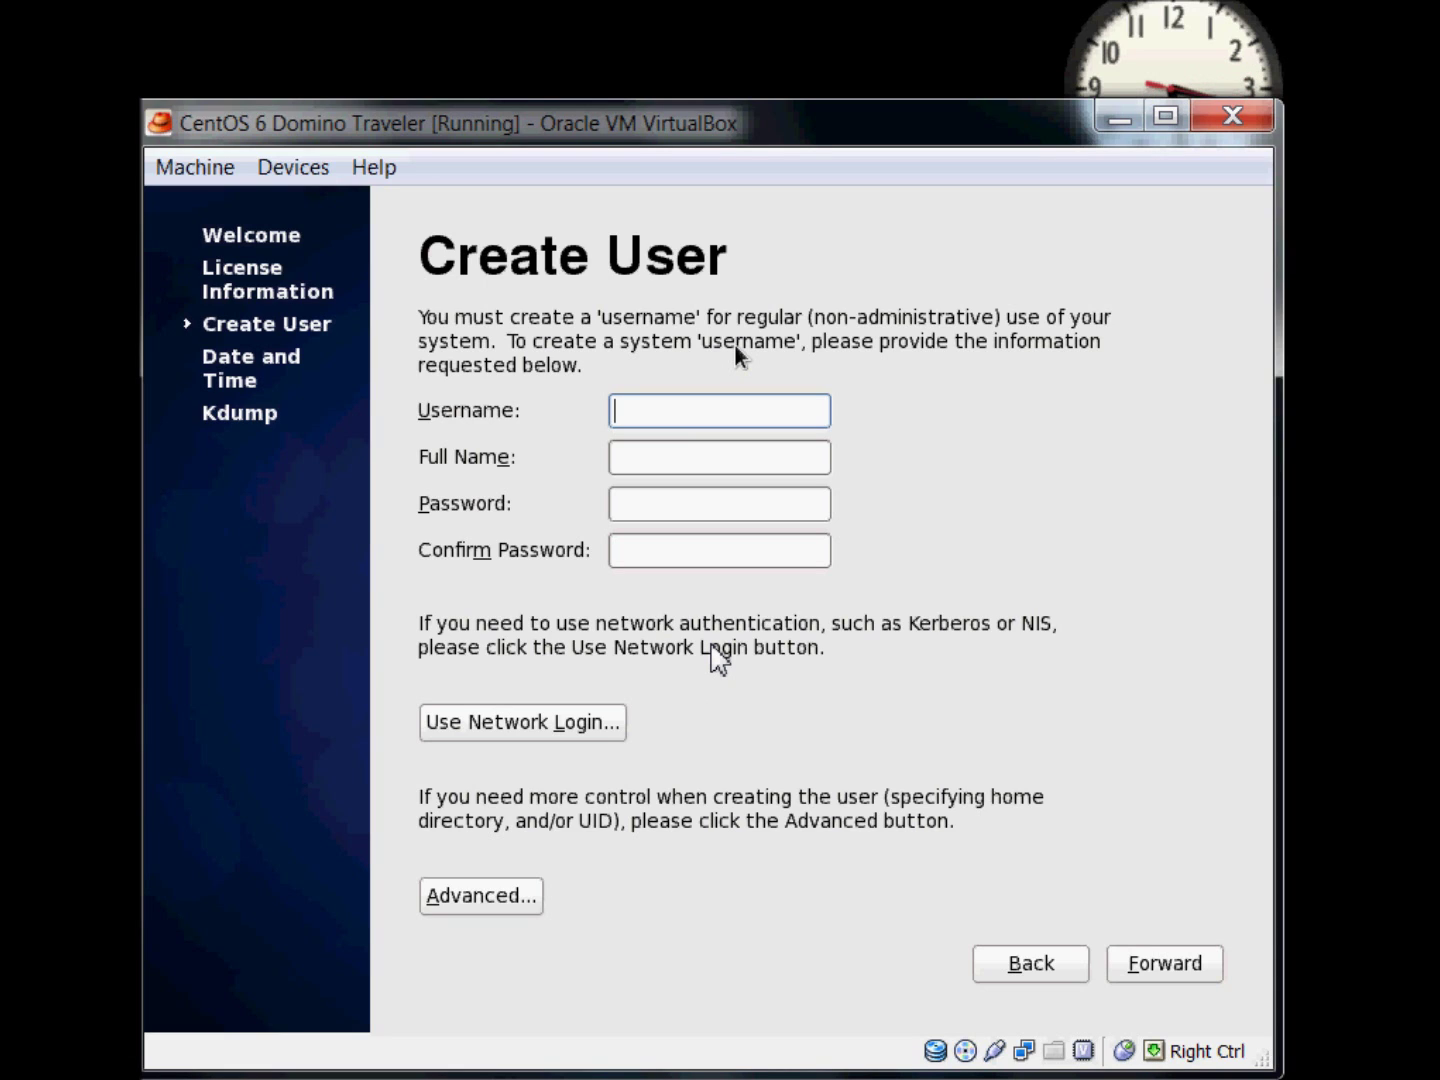
Fill in the new user's username and full name, and enter and confirm the account password.
text(dolson)
text(Devin Olson)
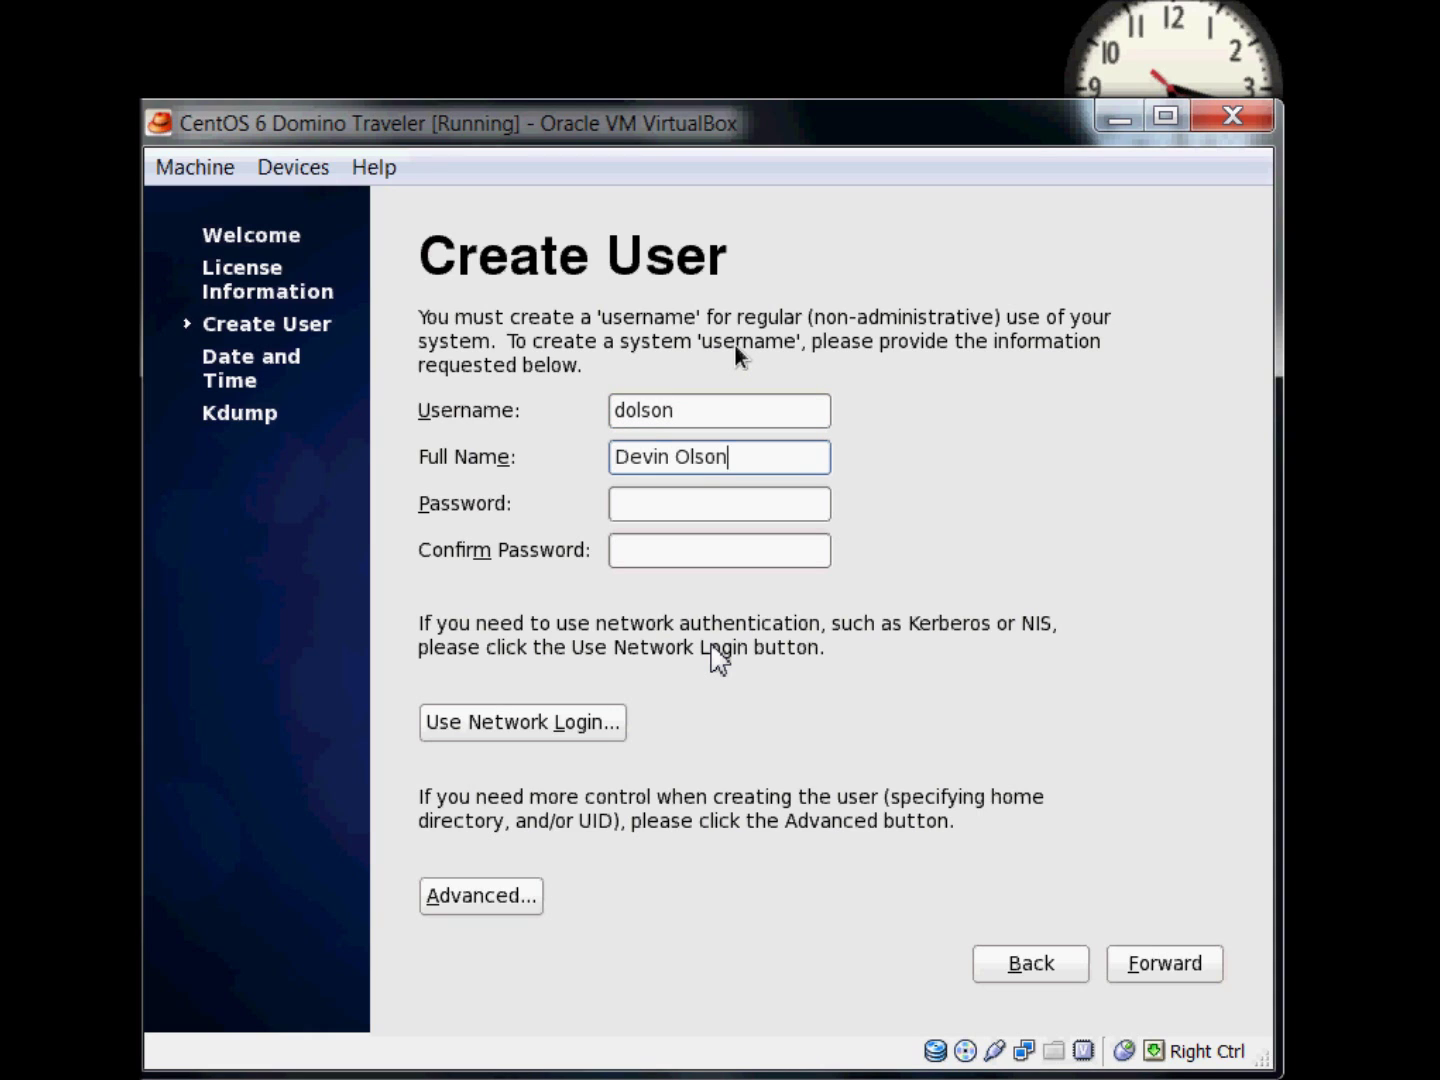
key(Tab)
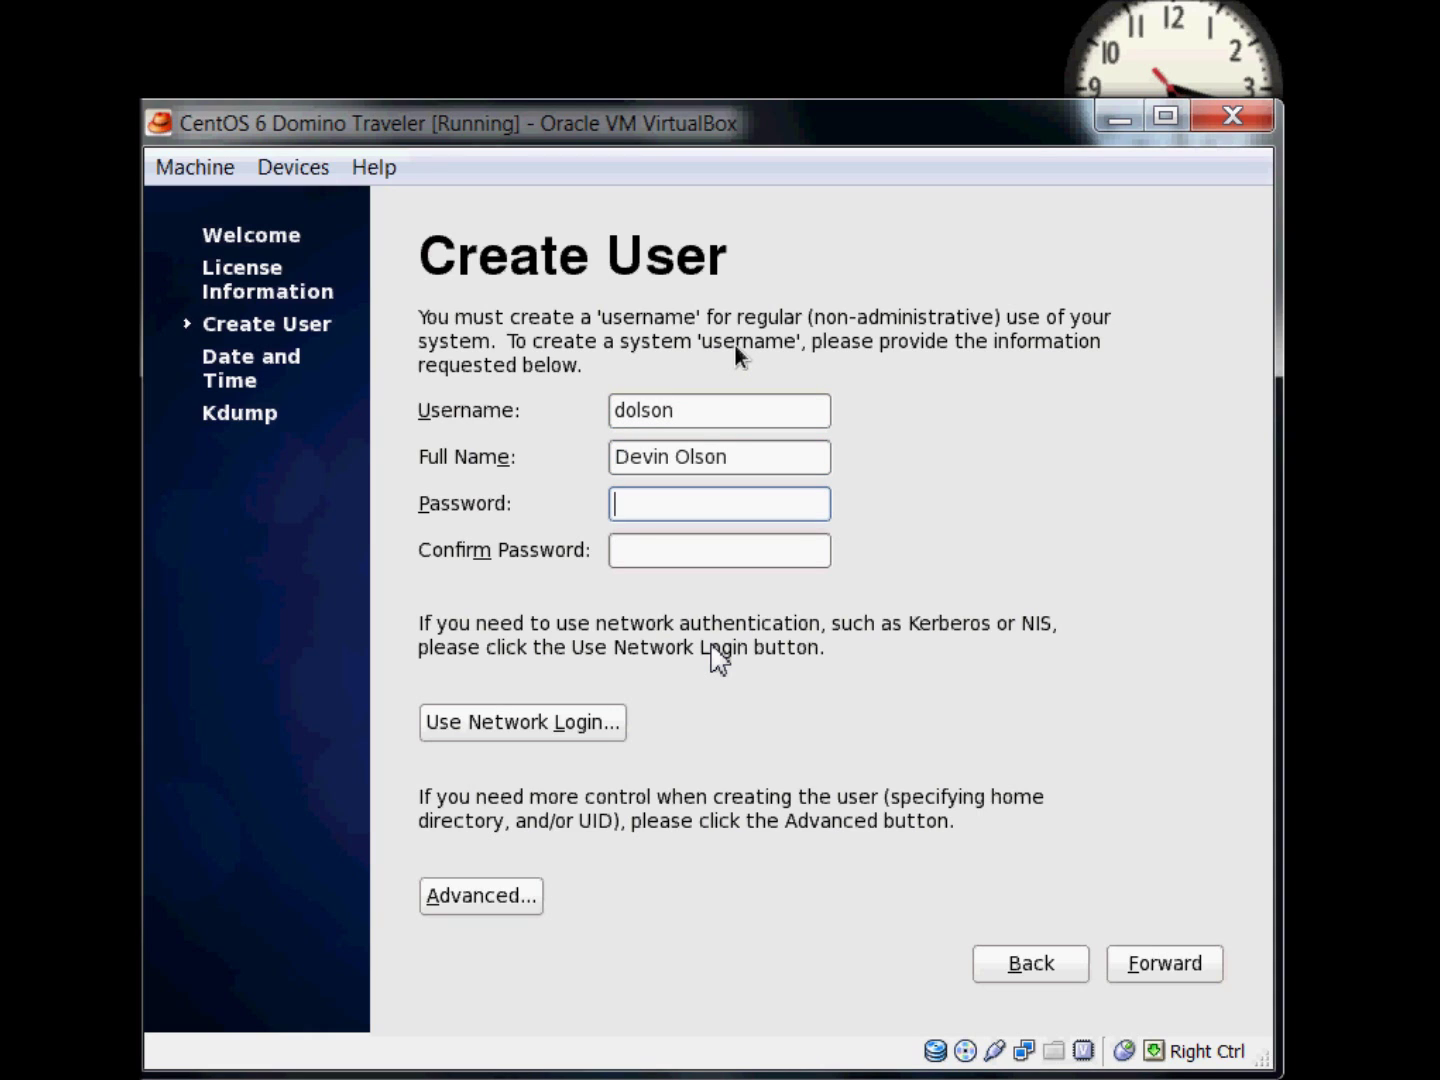
text(*********)
key(Tab)
text(*********)
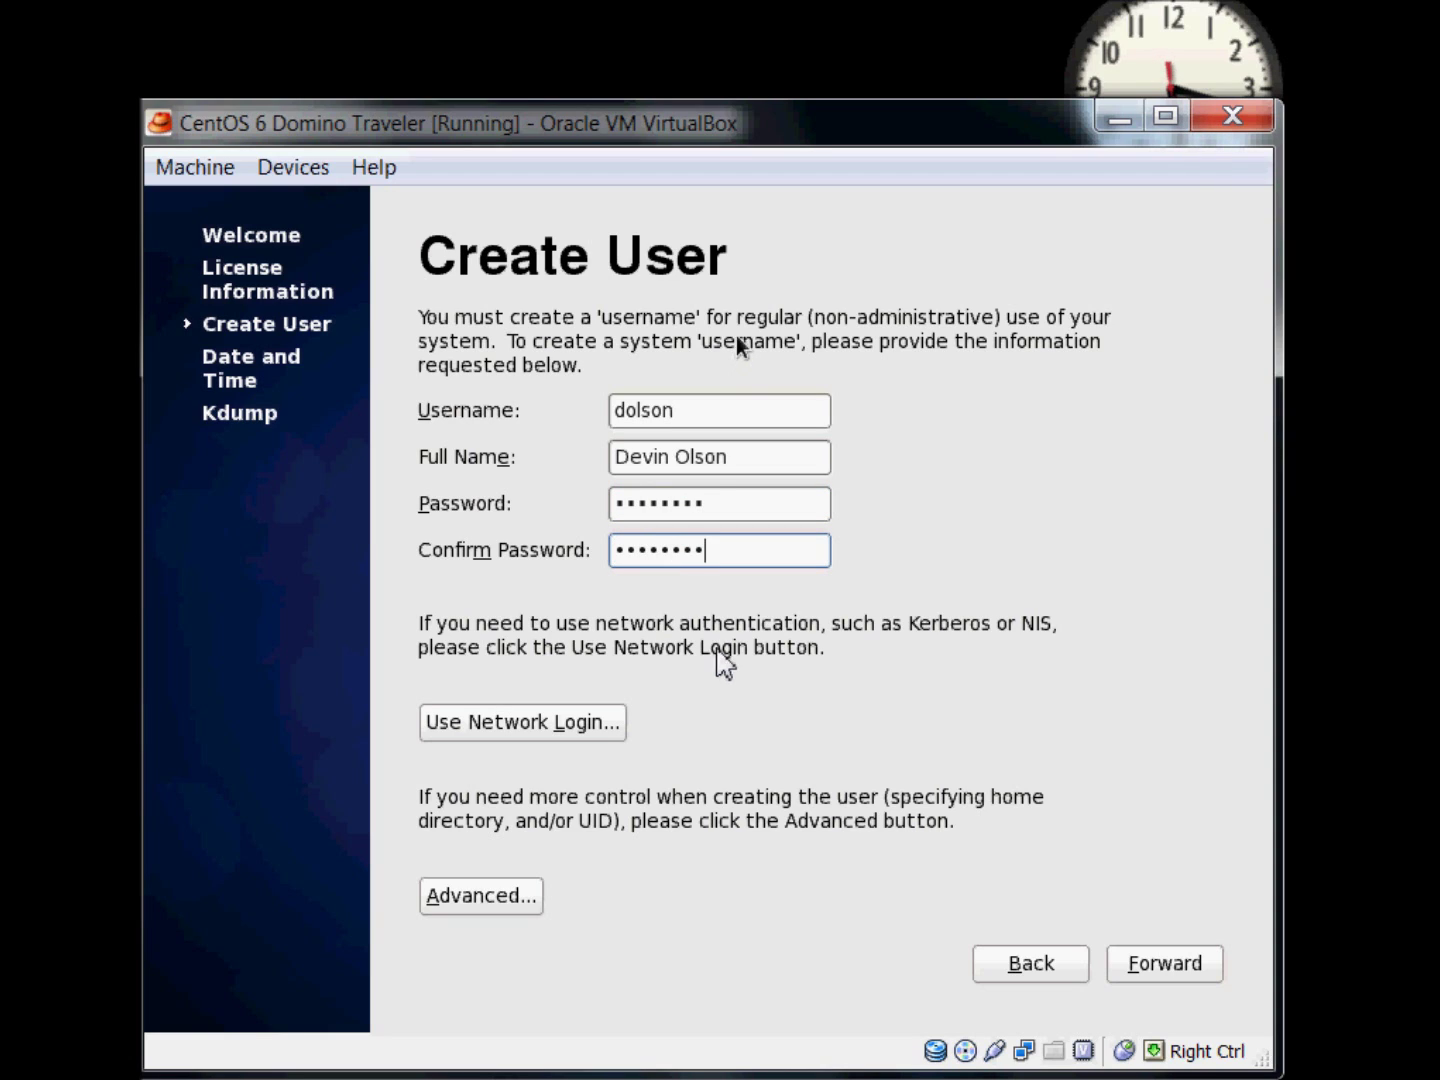
Accept the chosen account password as it is and finish the first-boot setup with the default date, time and Kdump settings.
click(1170, 968)
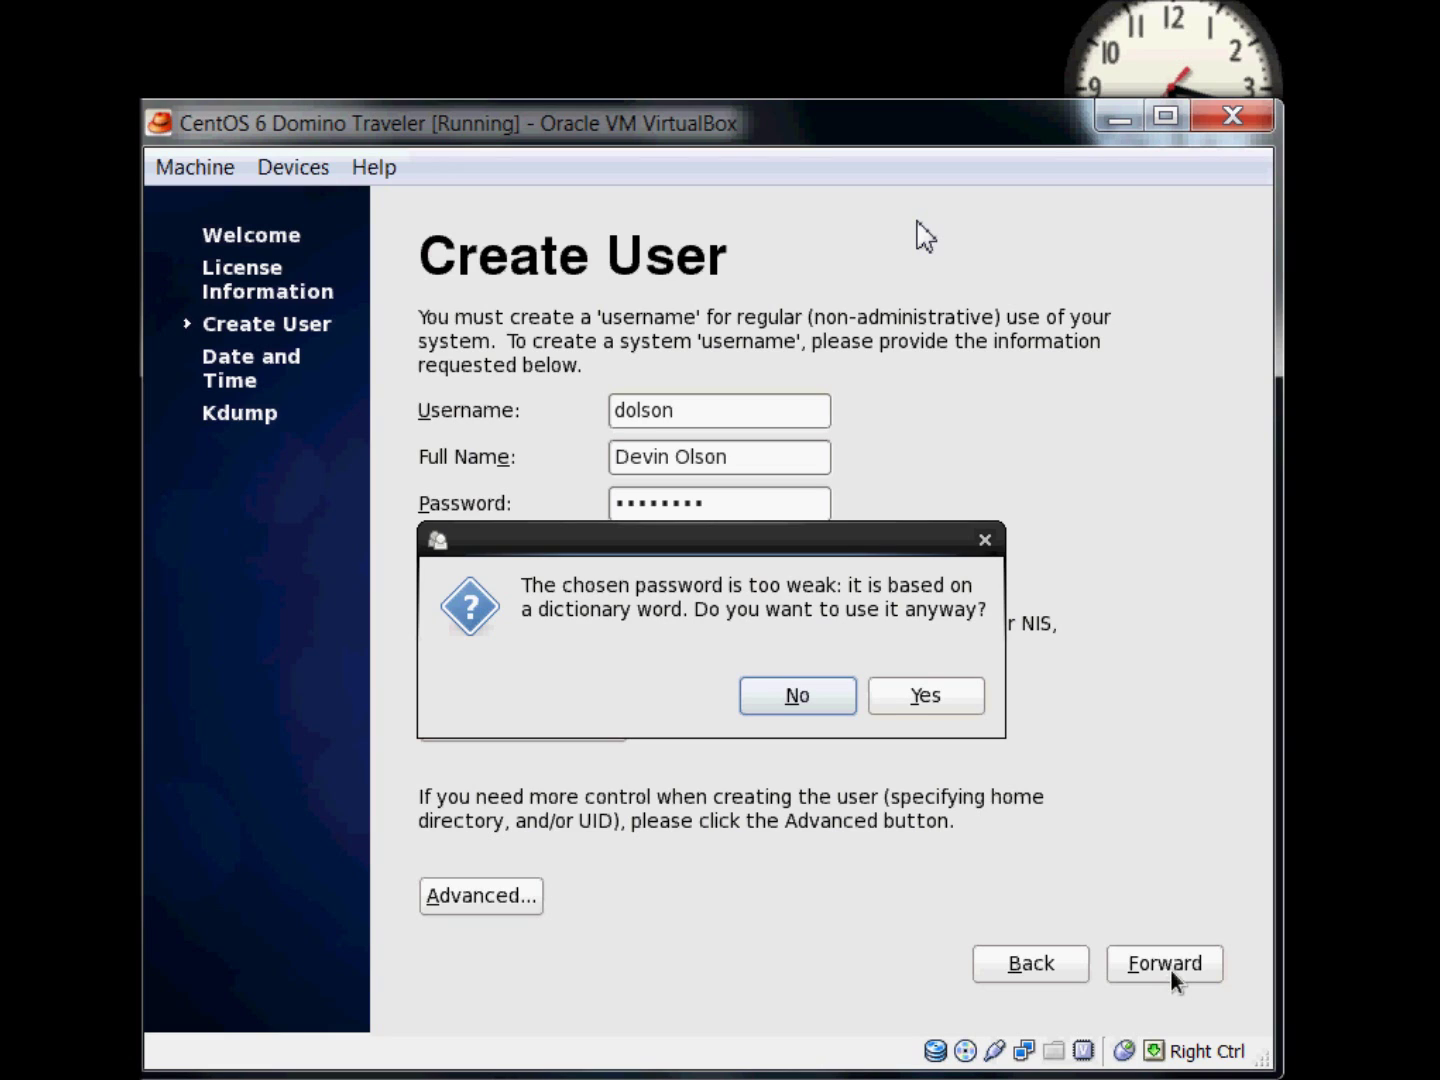
click(956, 705)
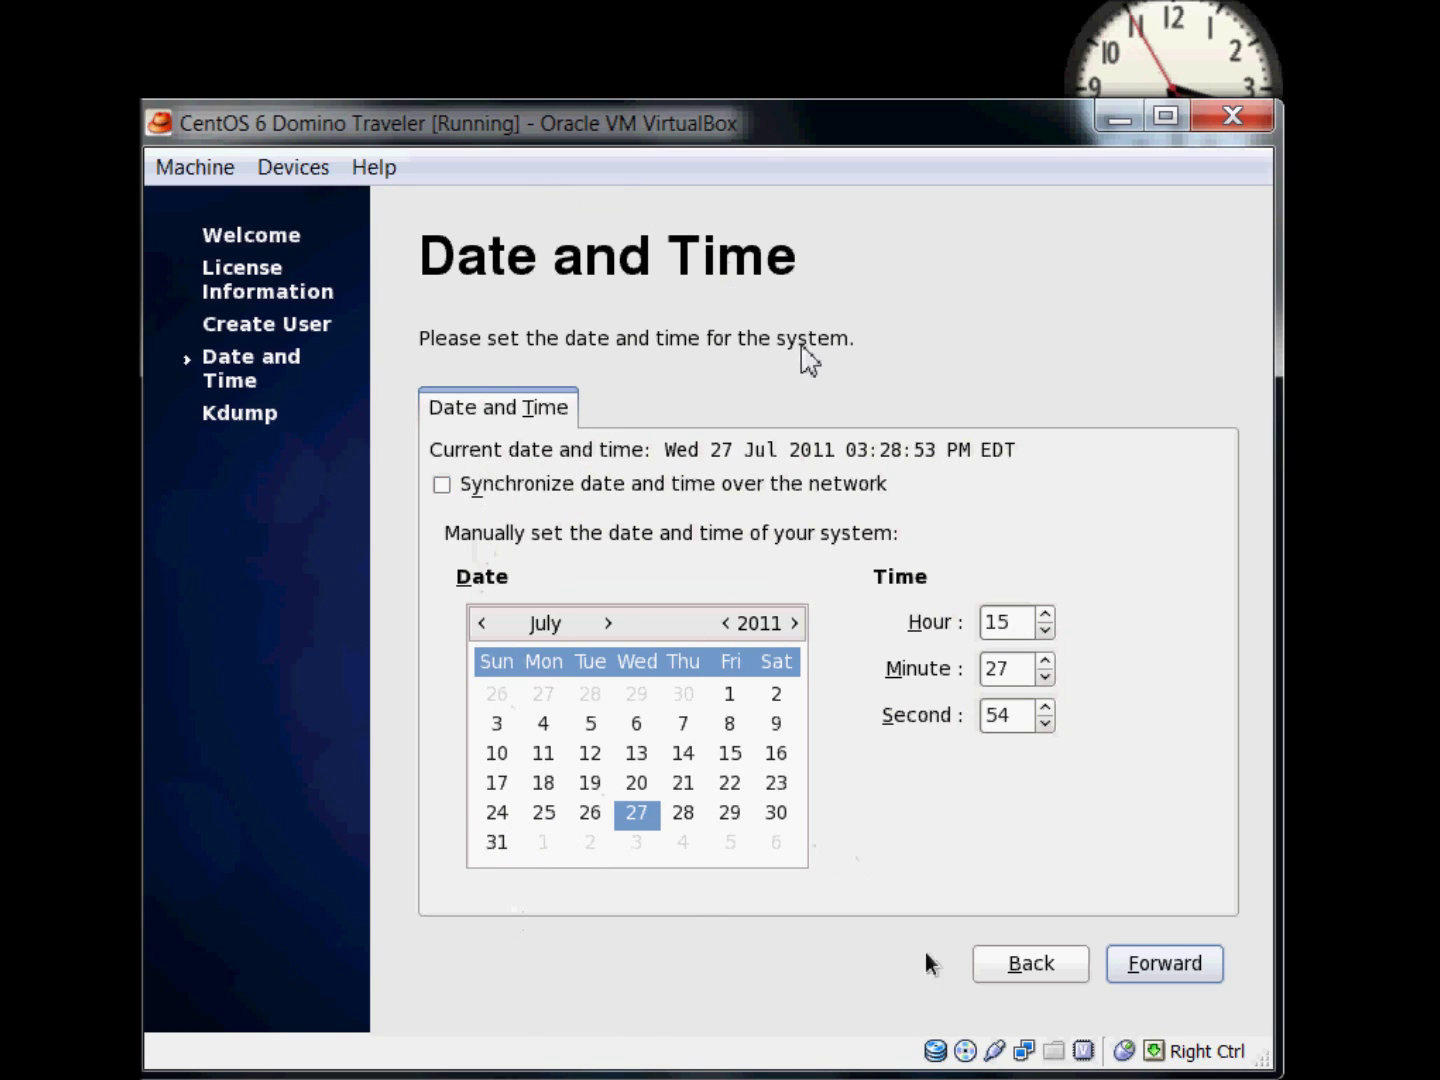
click(1169, 967)
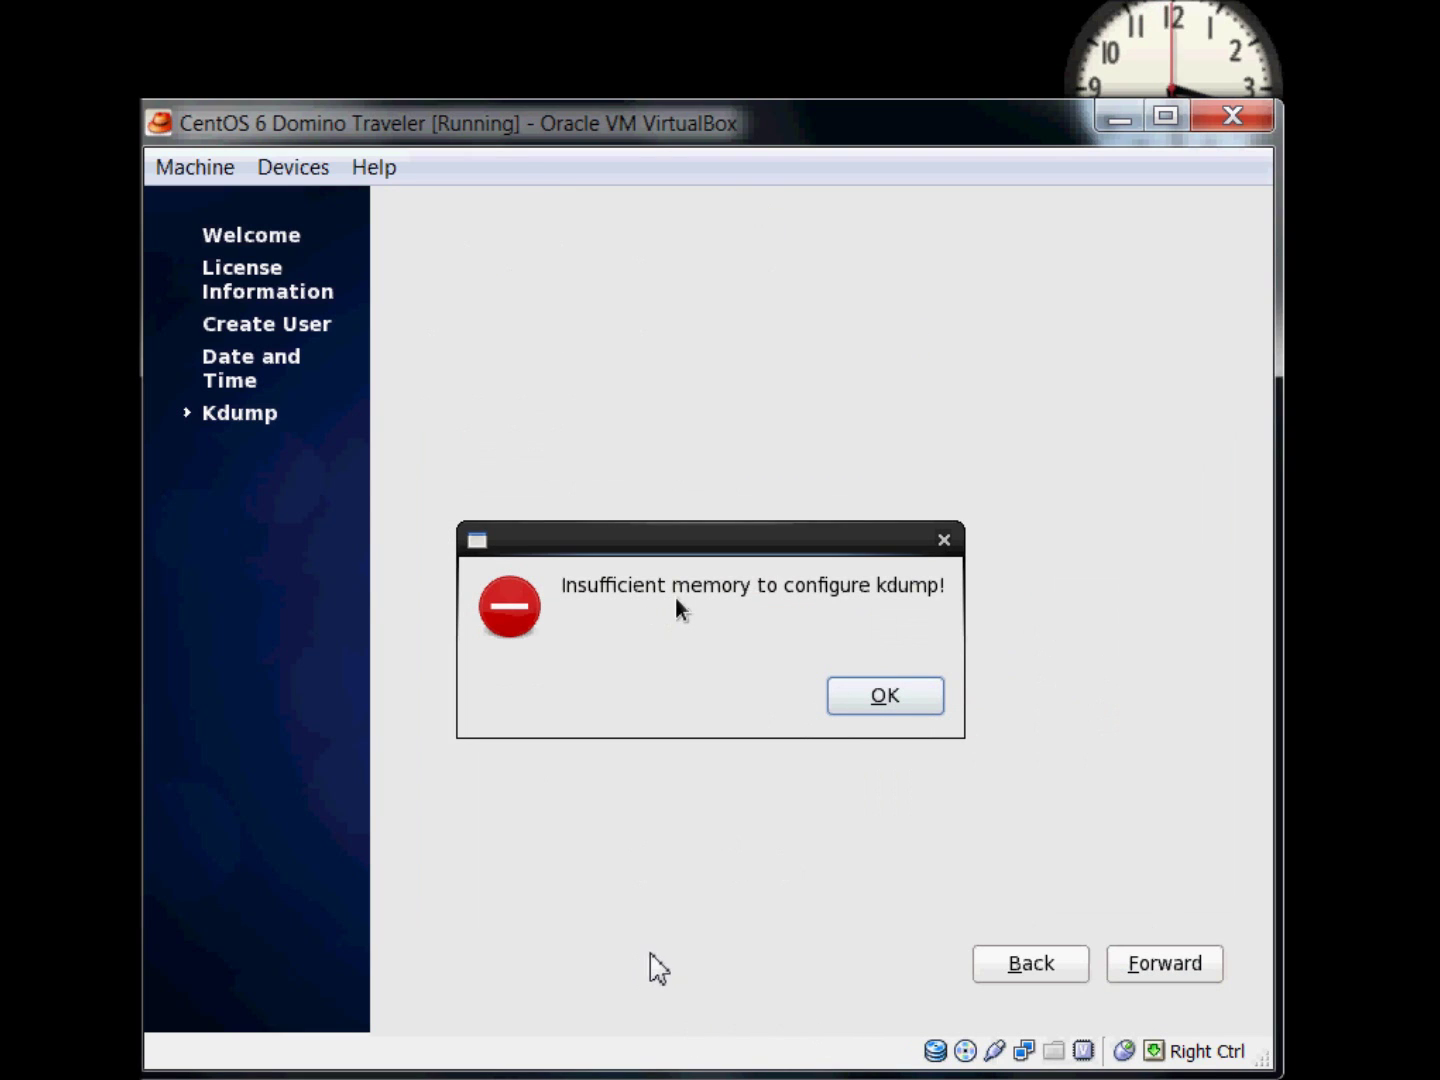
click(872, 699)
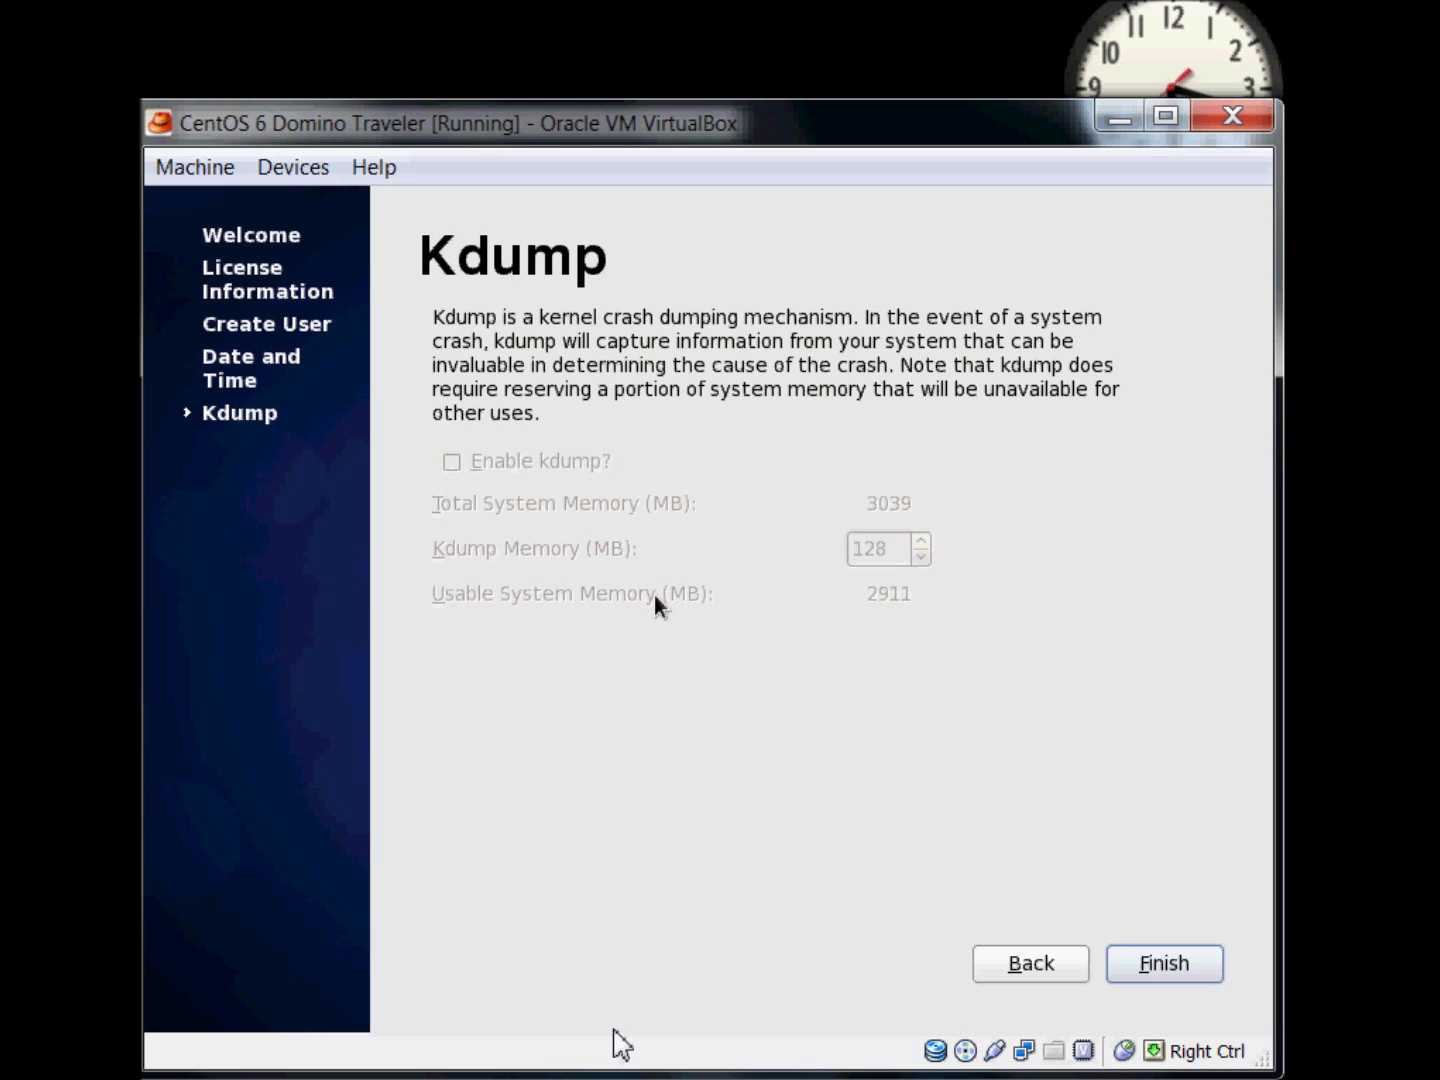
click(1165, 967)
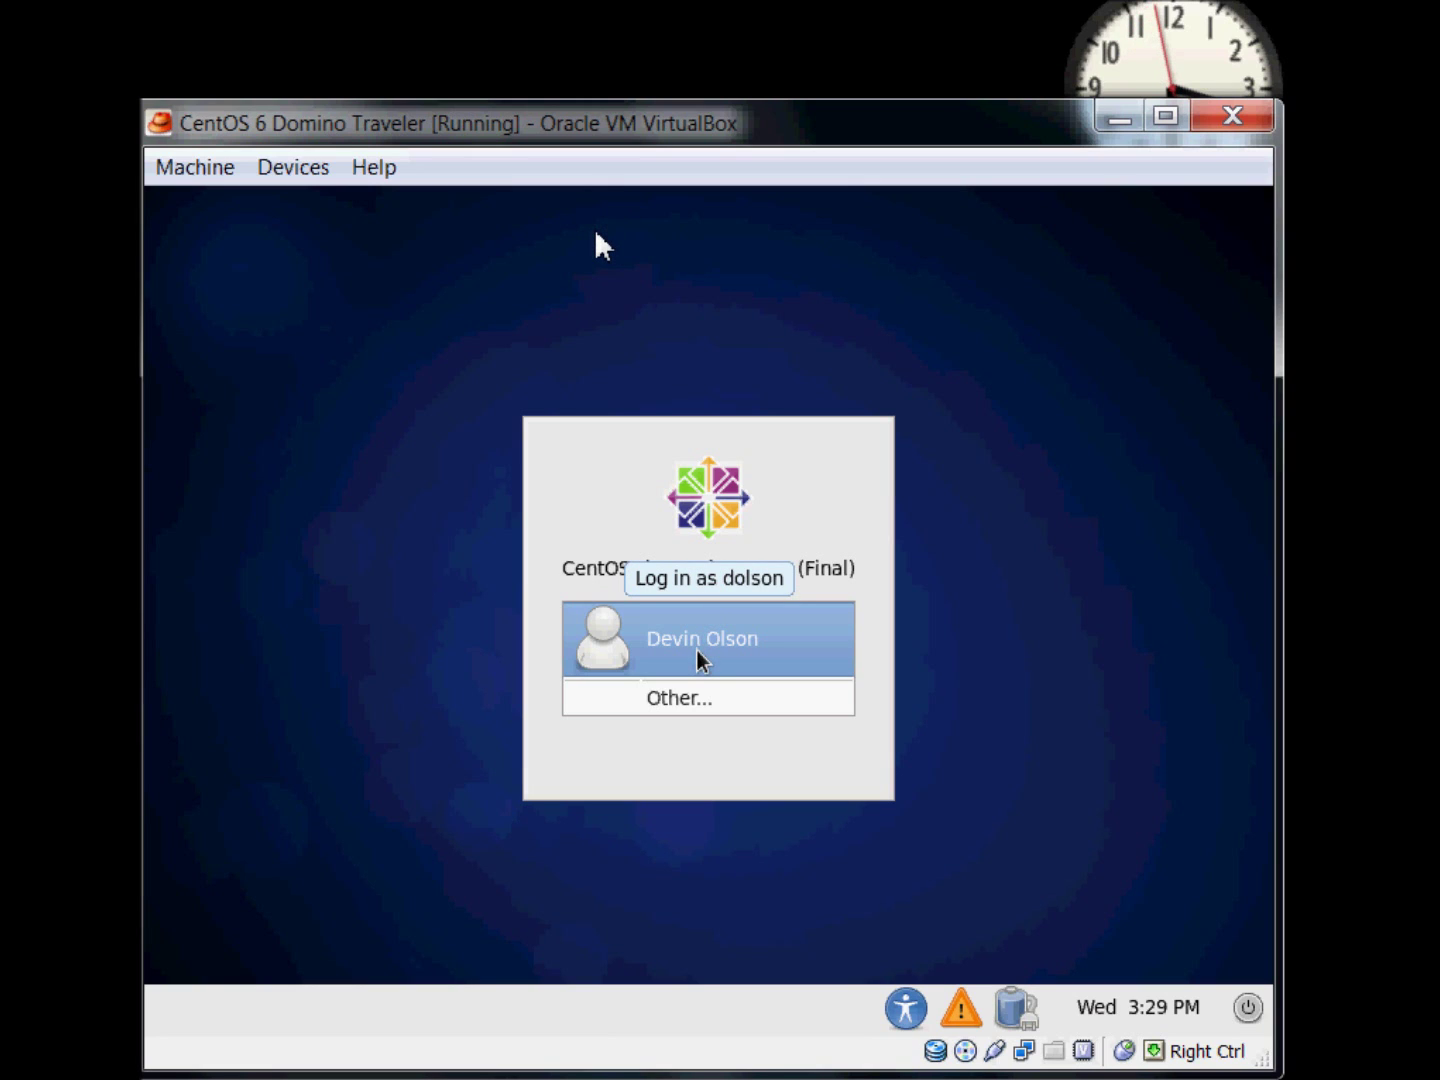
Log in to the CentOS desktop as the newly created user with the account password.
click(700, 640)
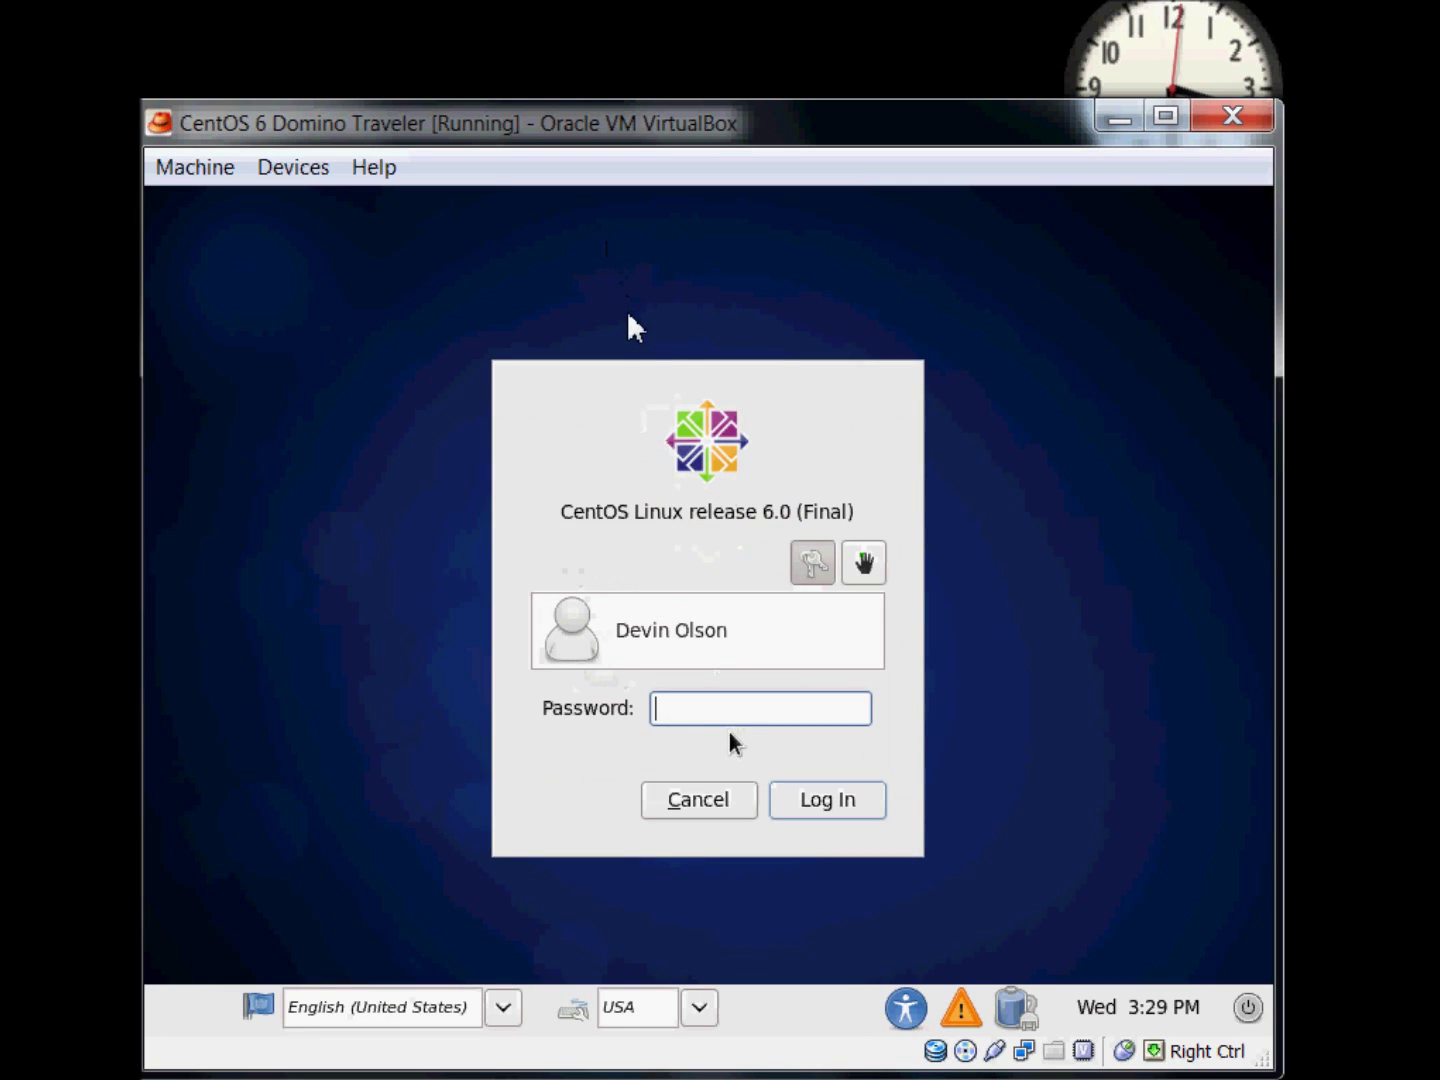
text(••)
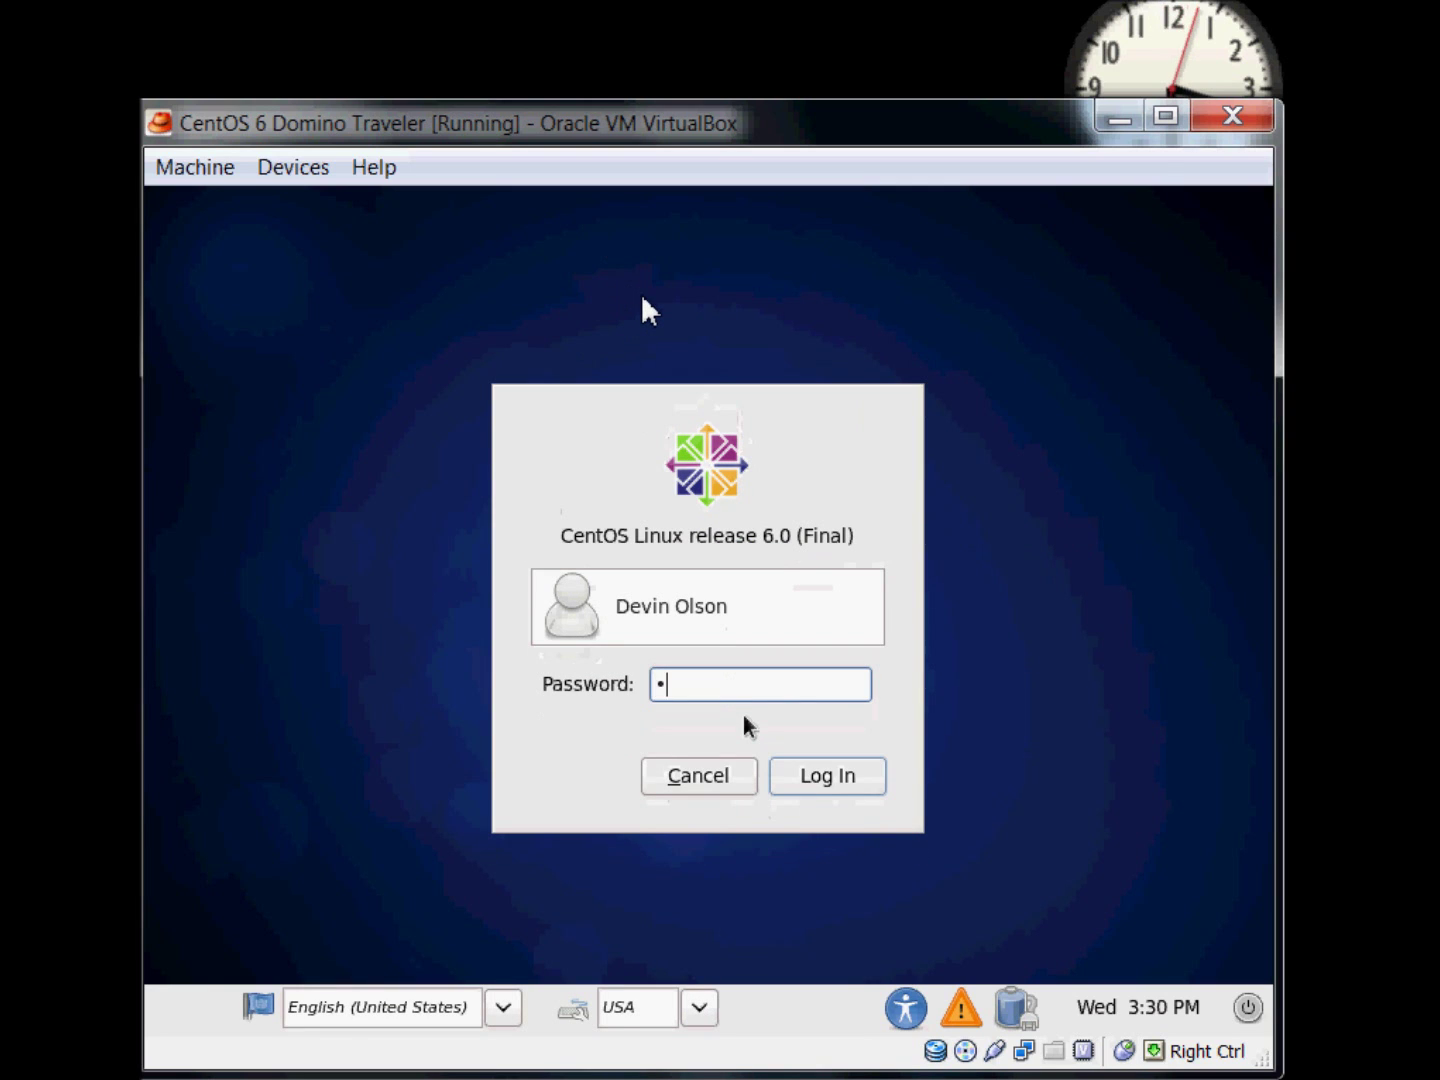
text(•••)
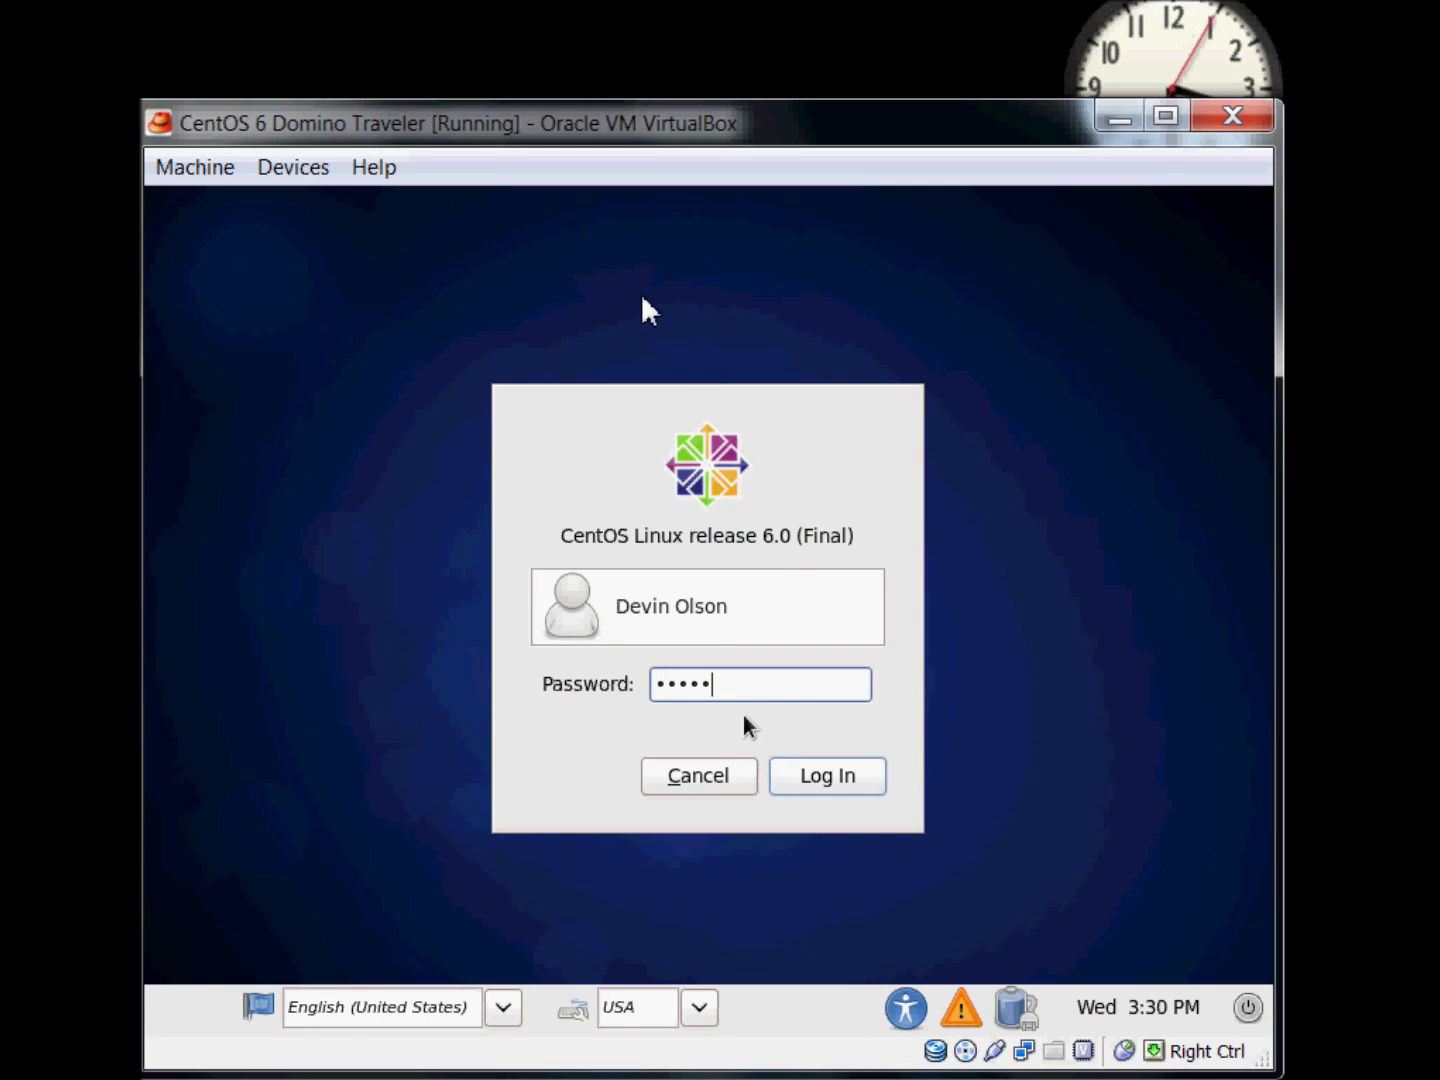
key(BackSpace)
key(BackSpace)
key(BackSpace)
text(••••••••)
key(Return)
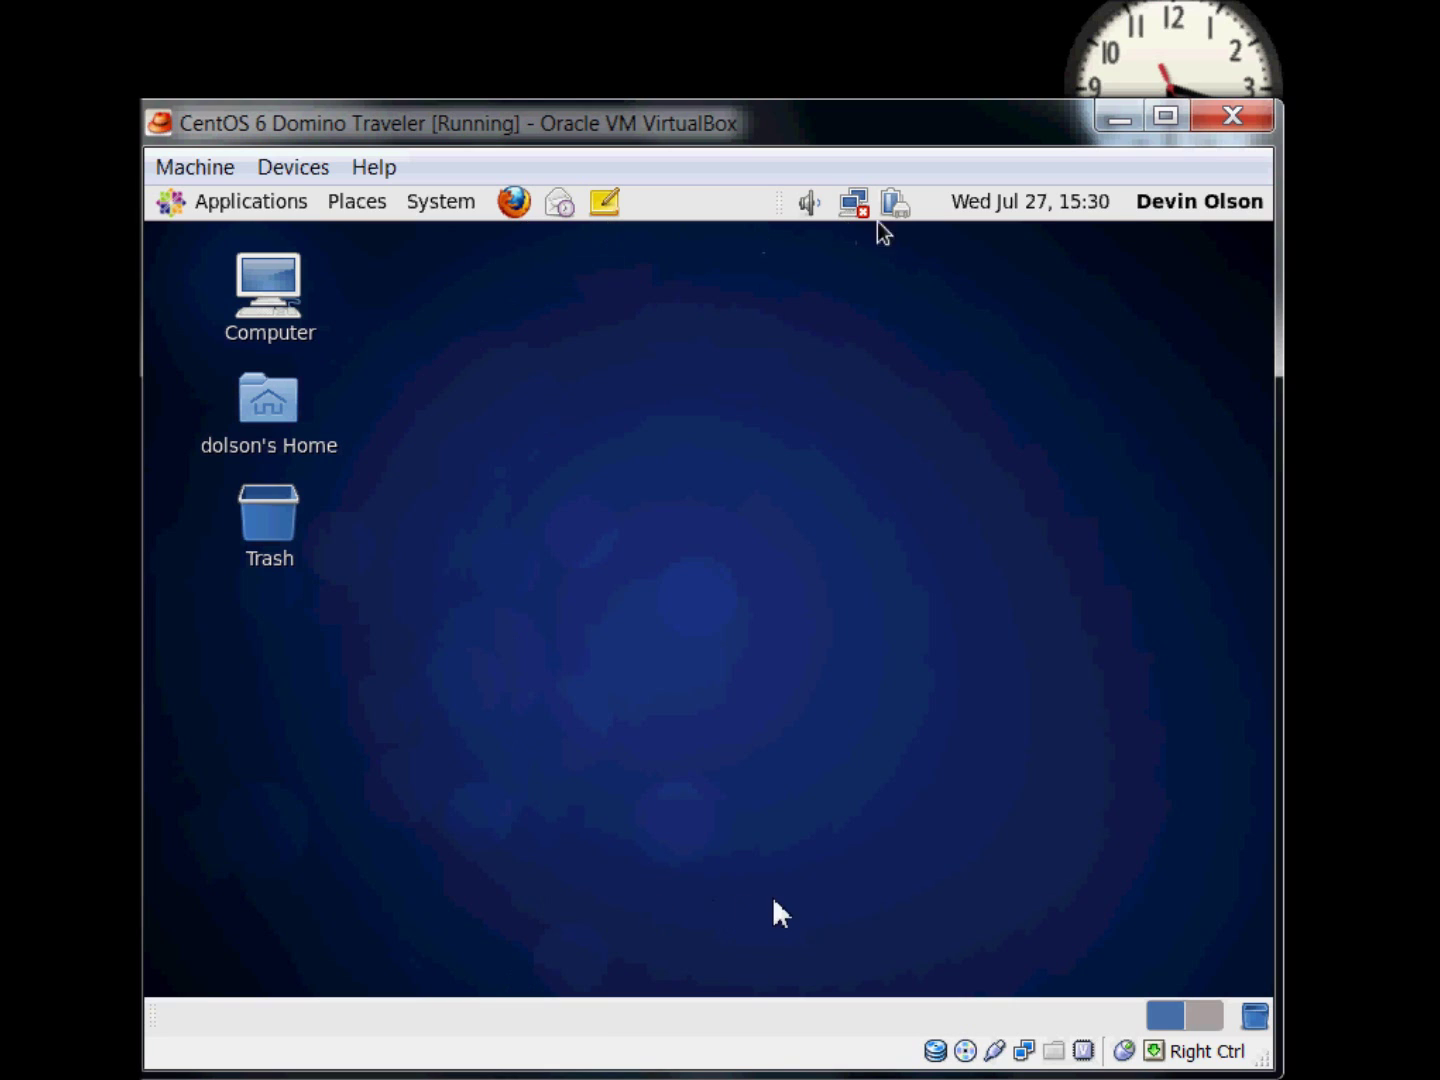
Launch Firefox in the virtual machine and connect the wired network using System eth0.
click(512, 202)
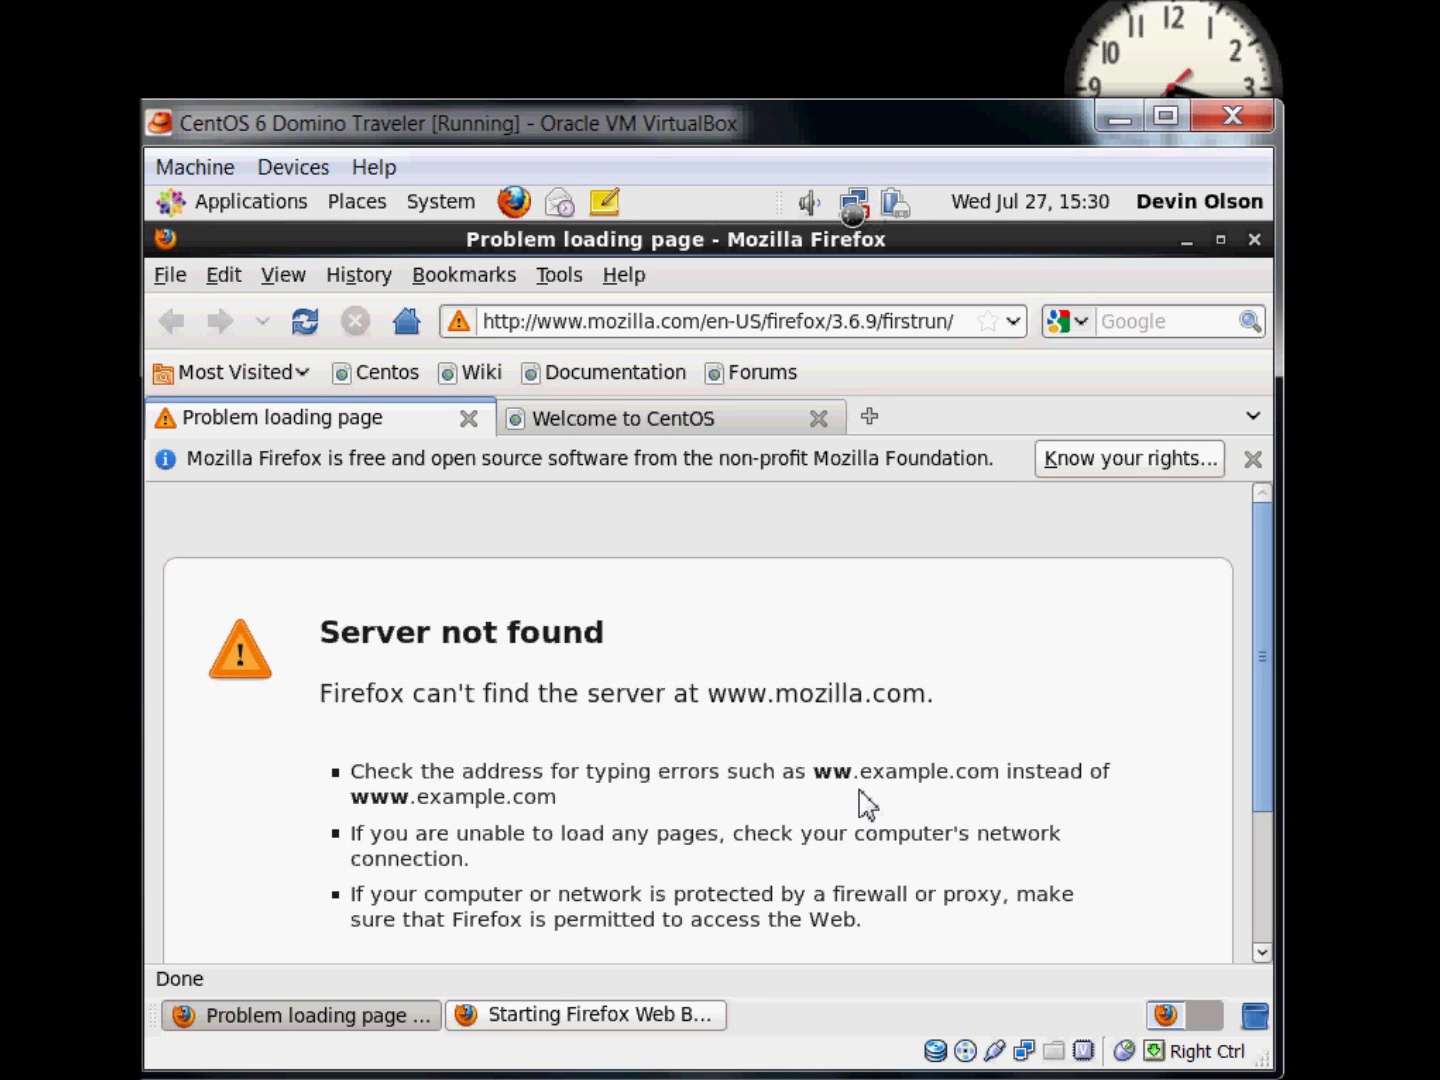
click(854, 205)
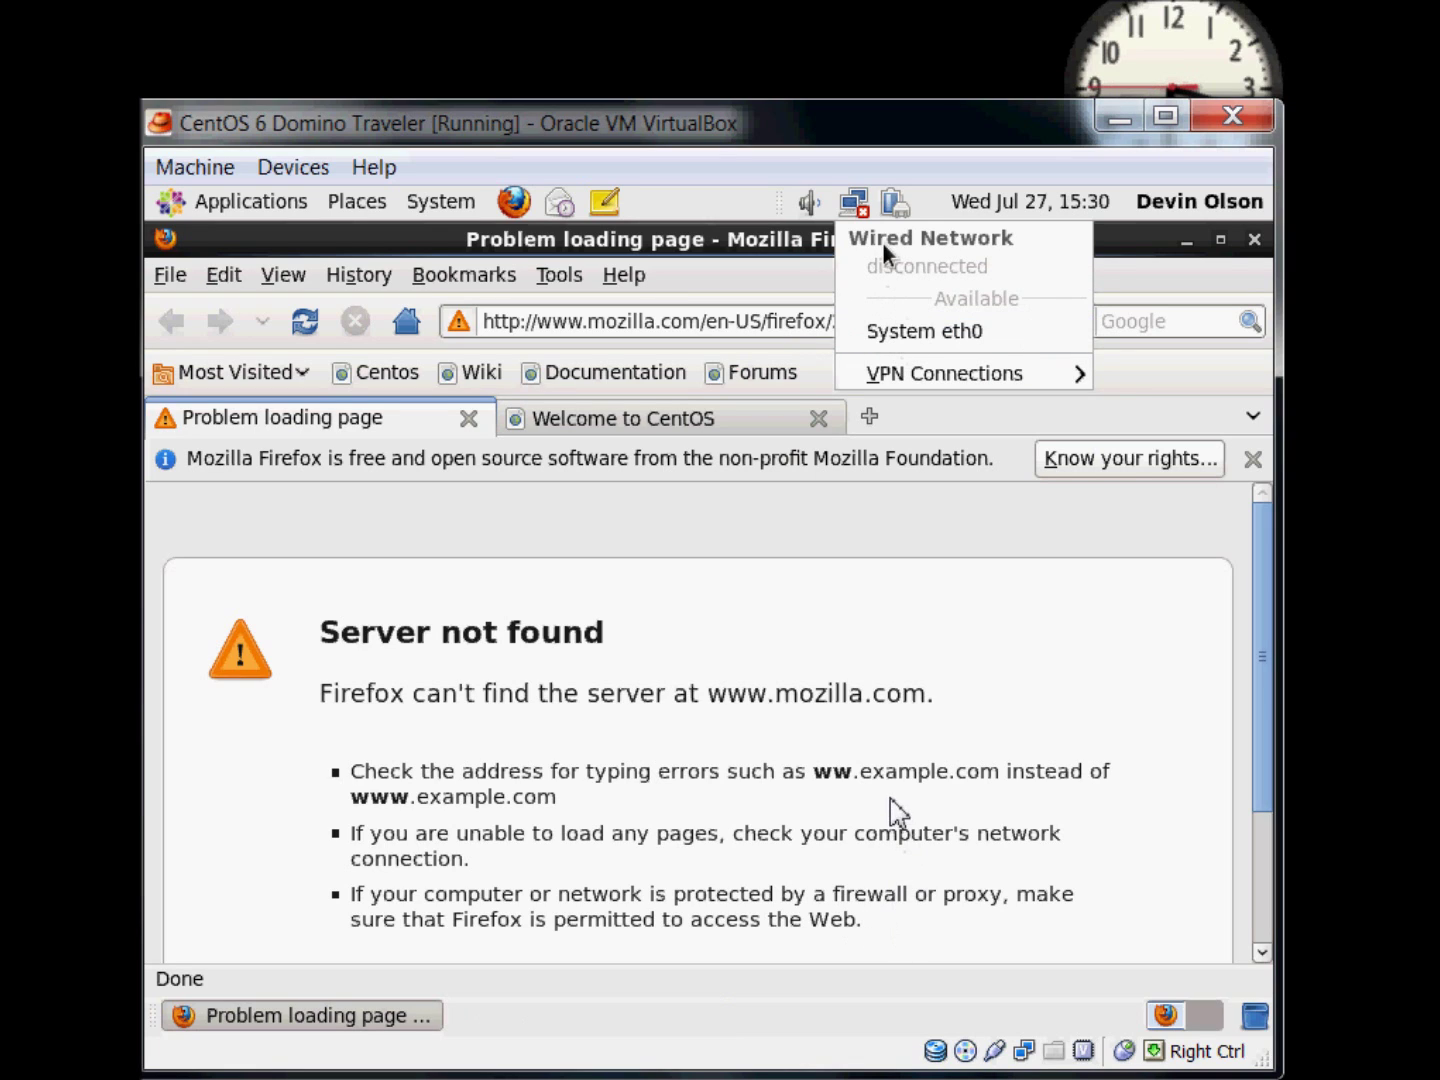
click(897, 338)
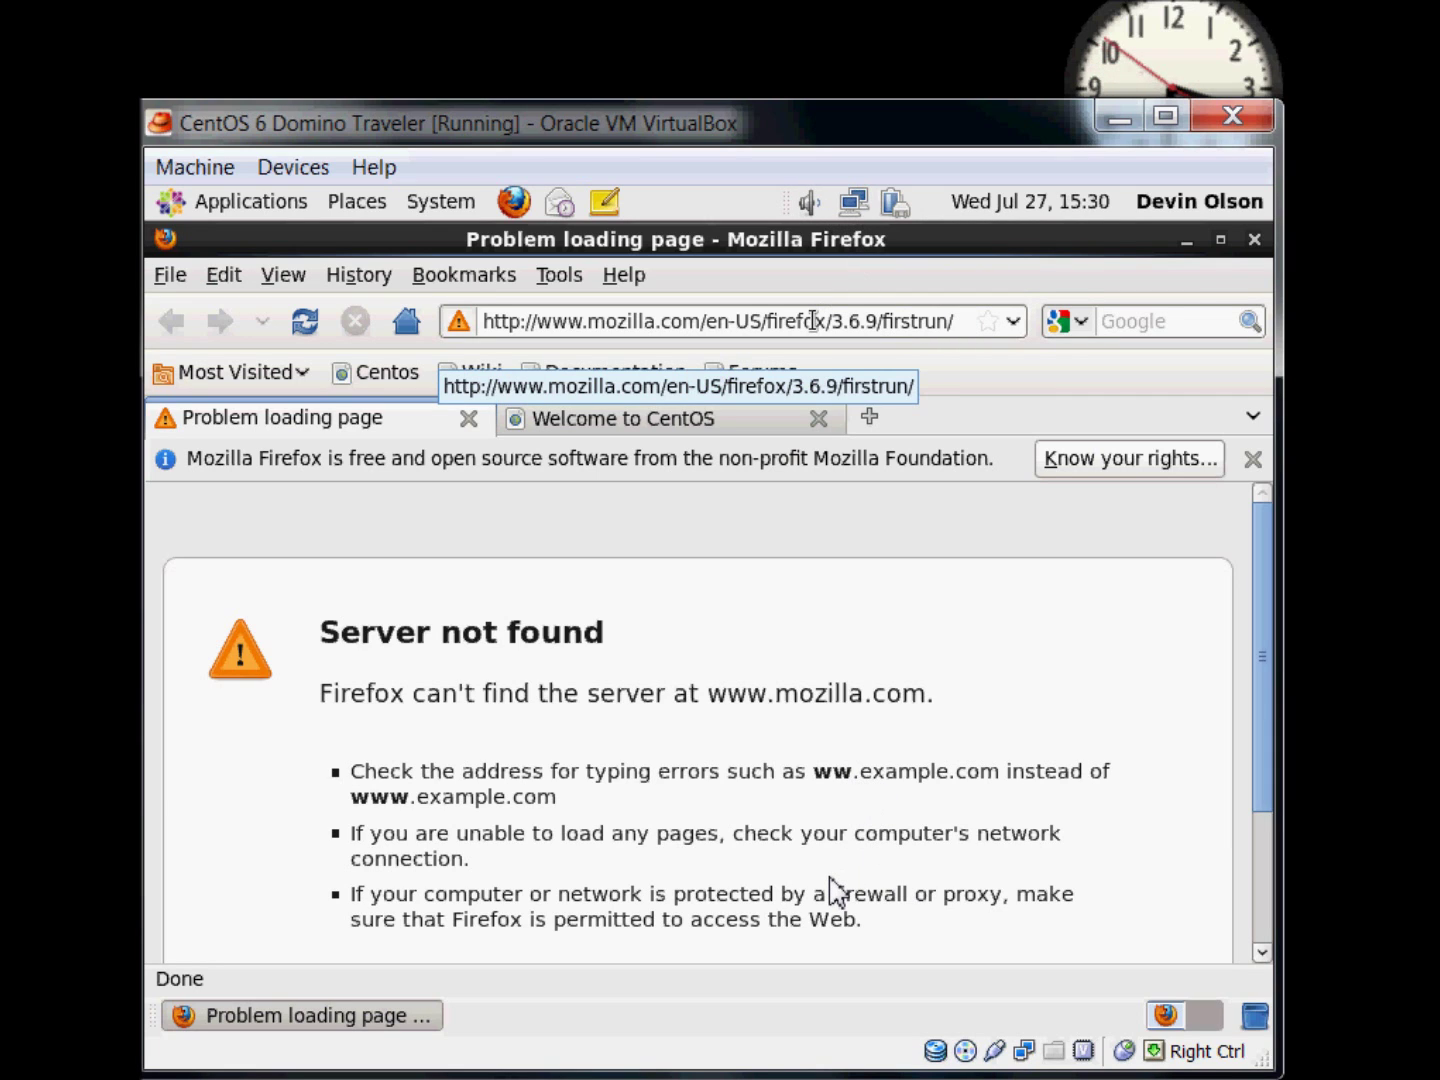
Load the user's personal website in Firefox to test the internet connection.
click(952, 320)
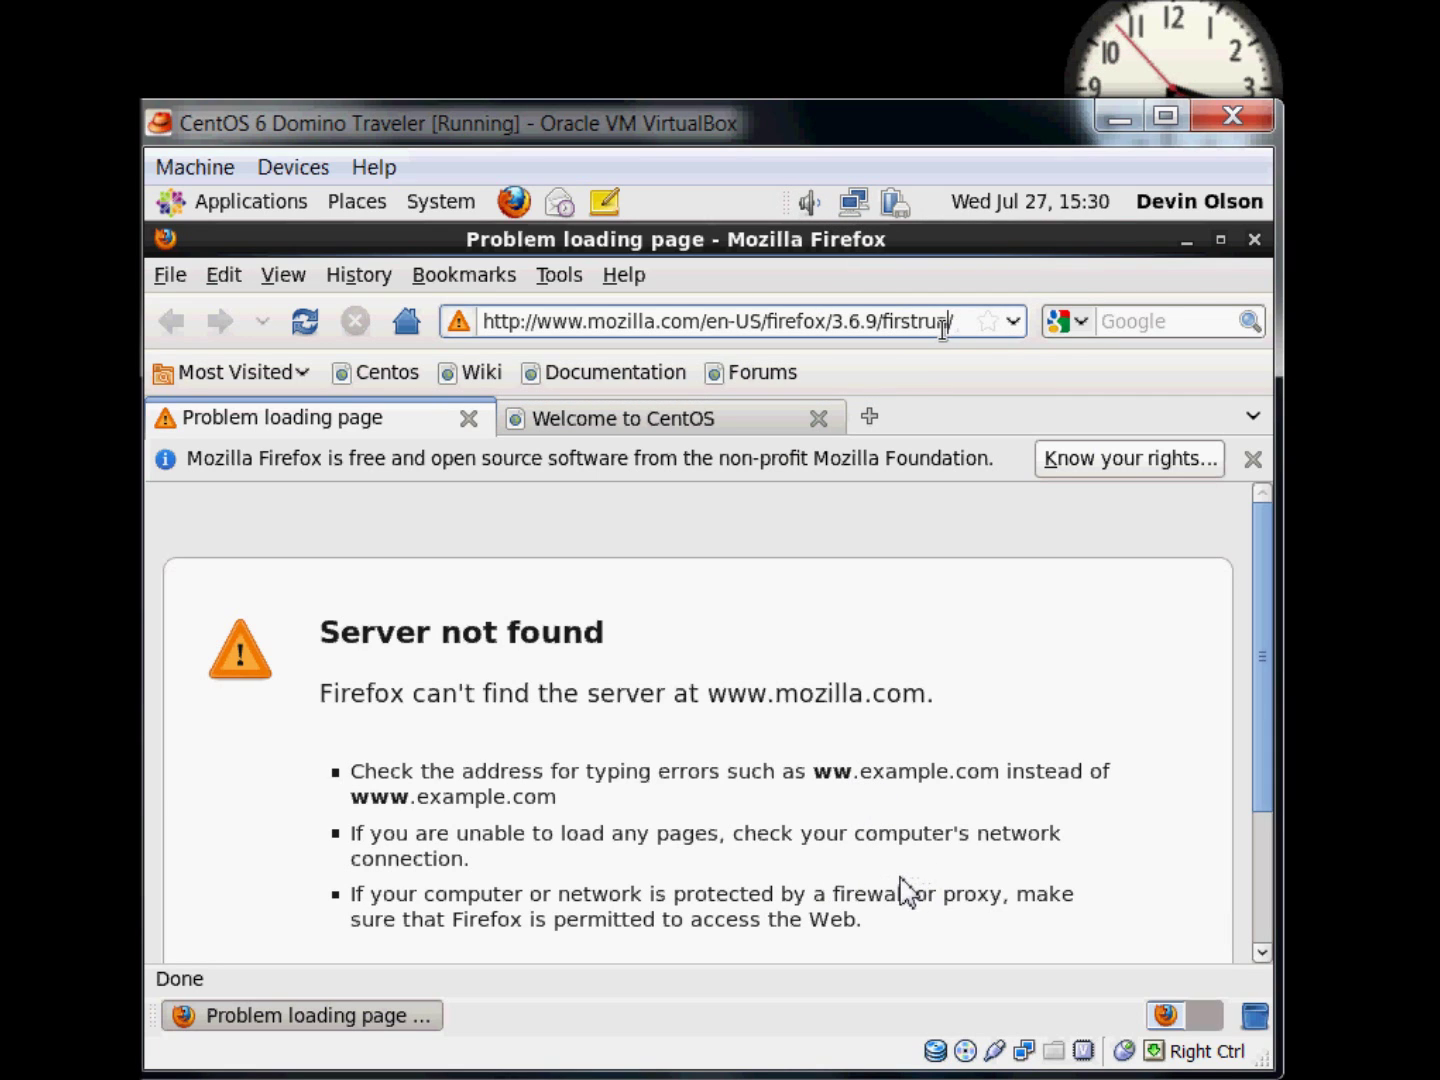
double_click(939, 321)
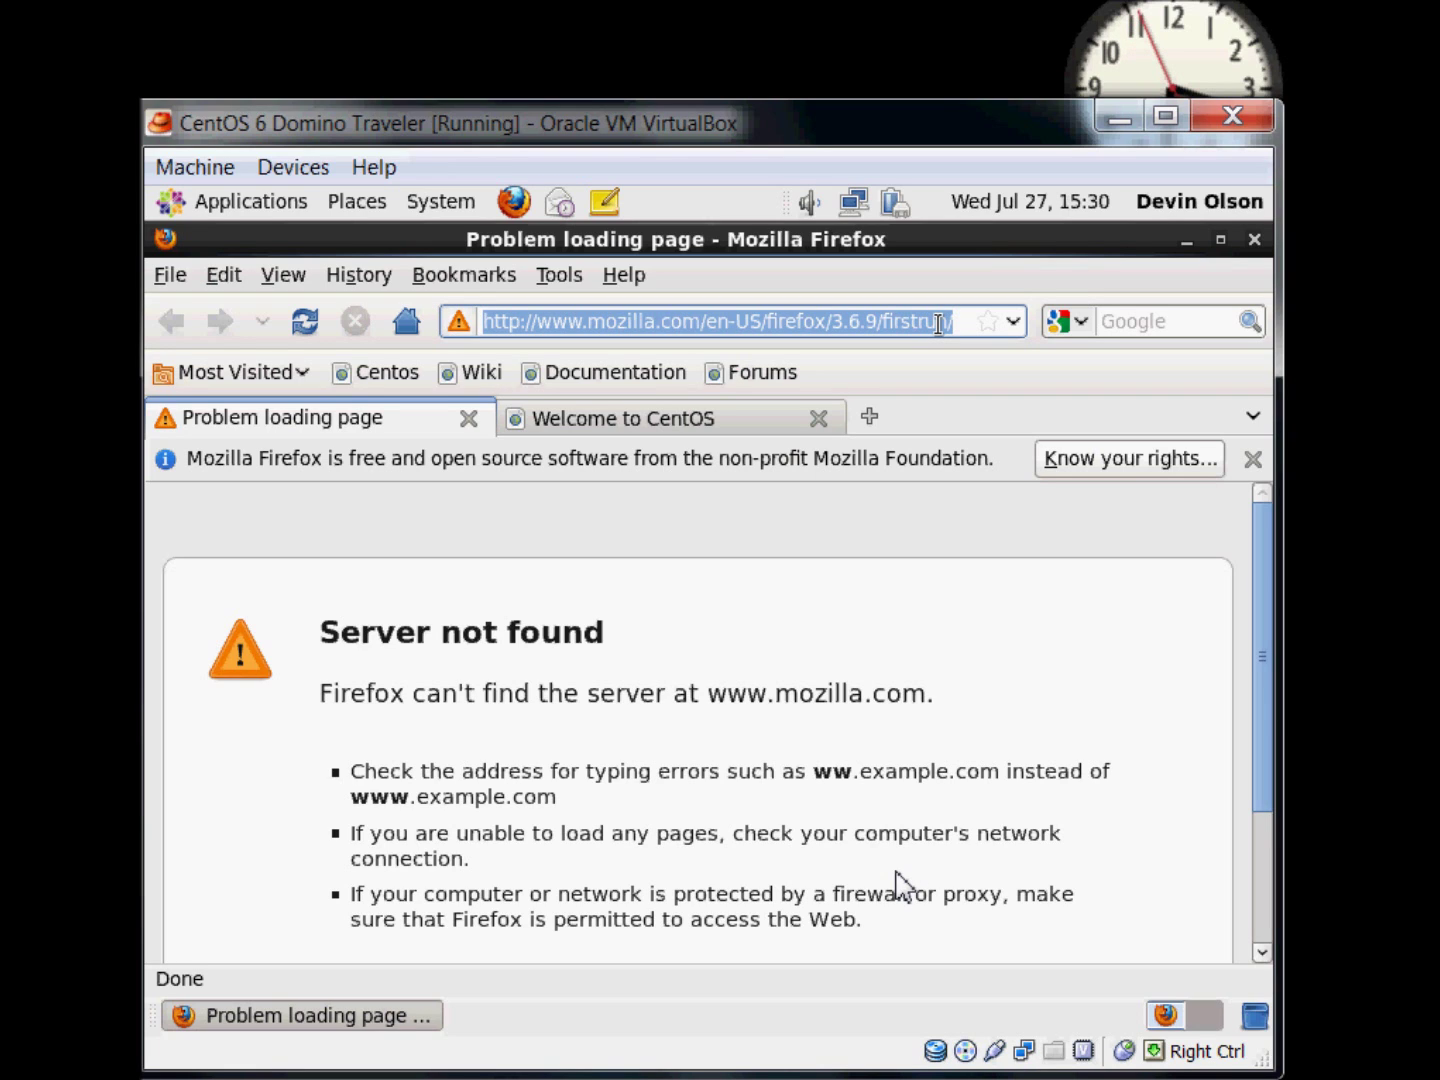
text(www.d)
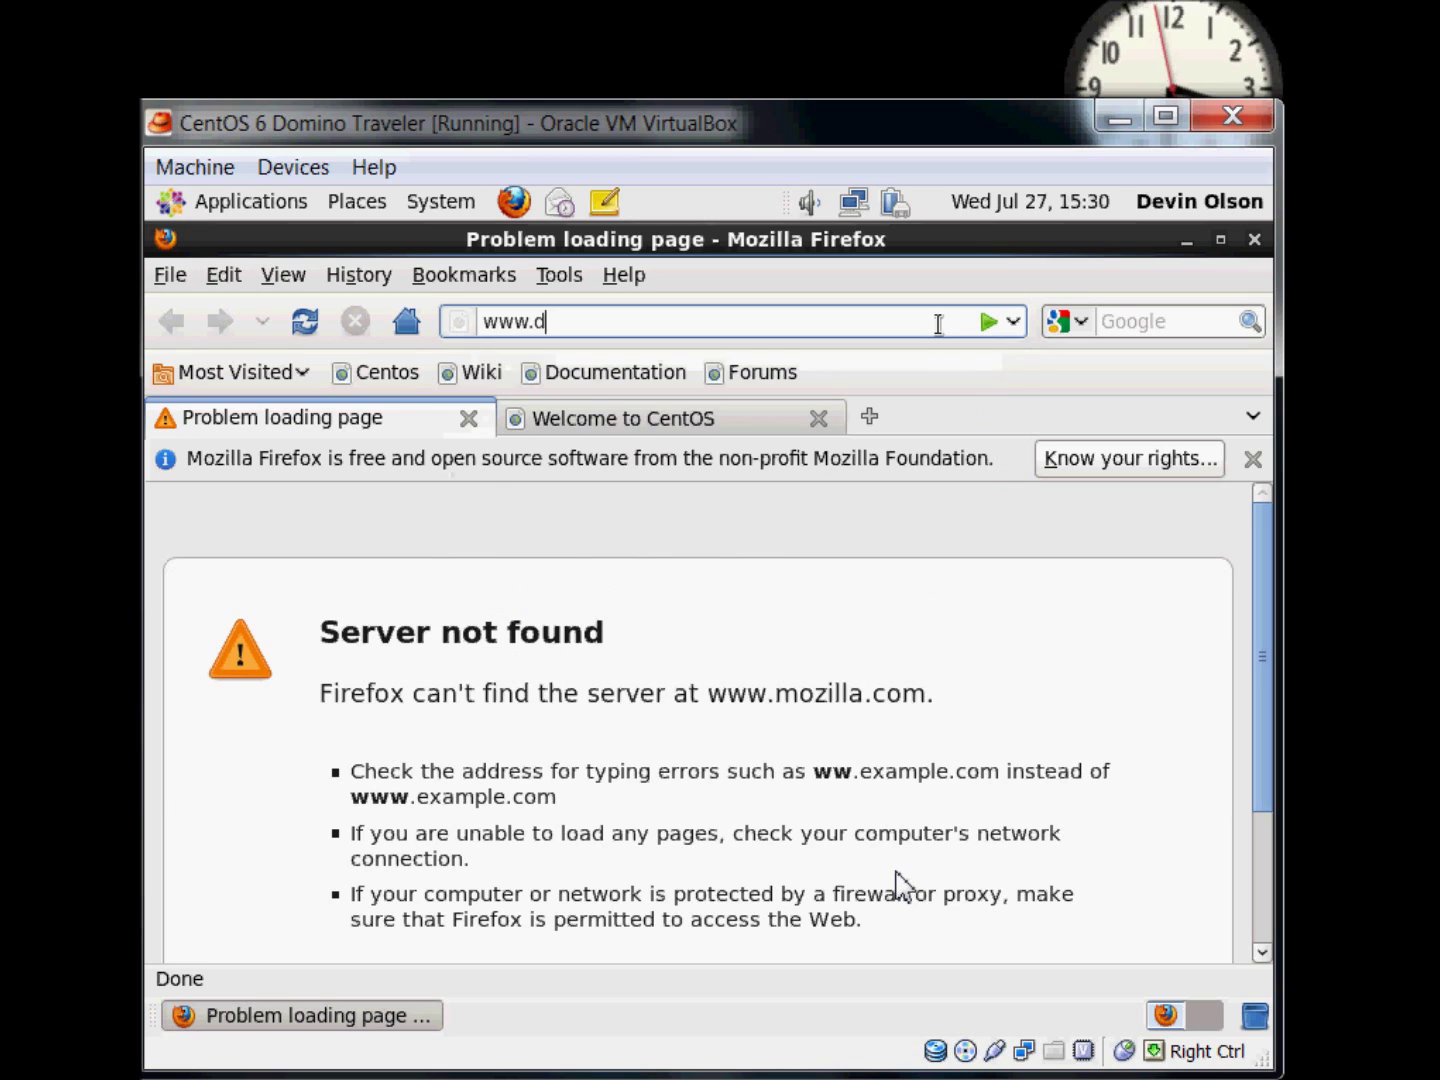
text(evinolson.net)
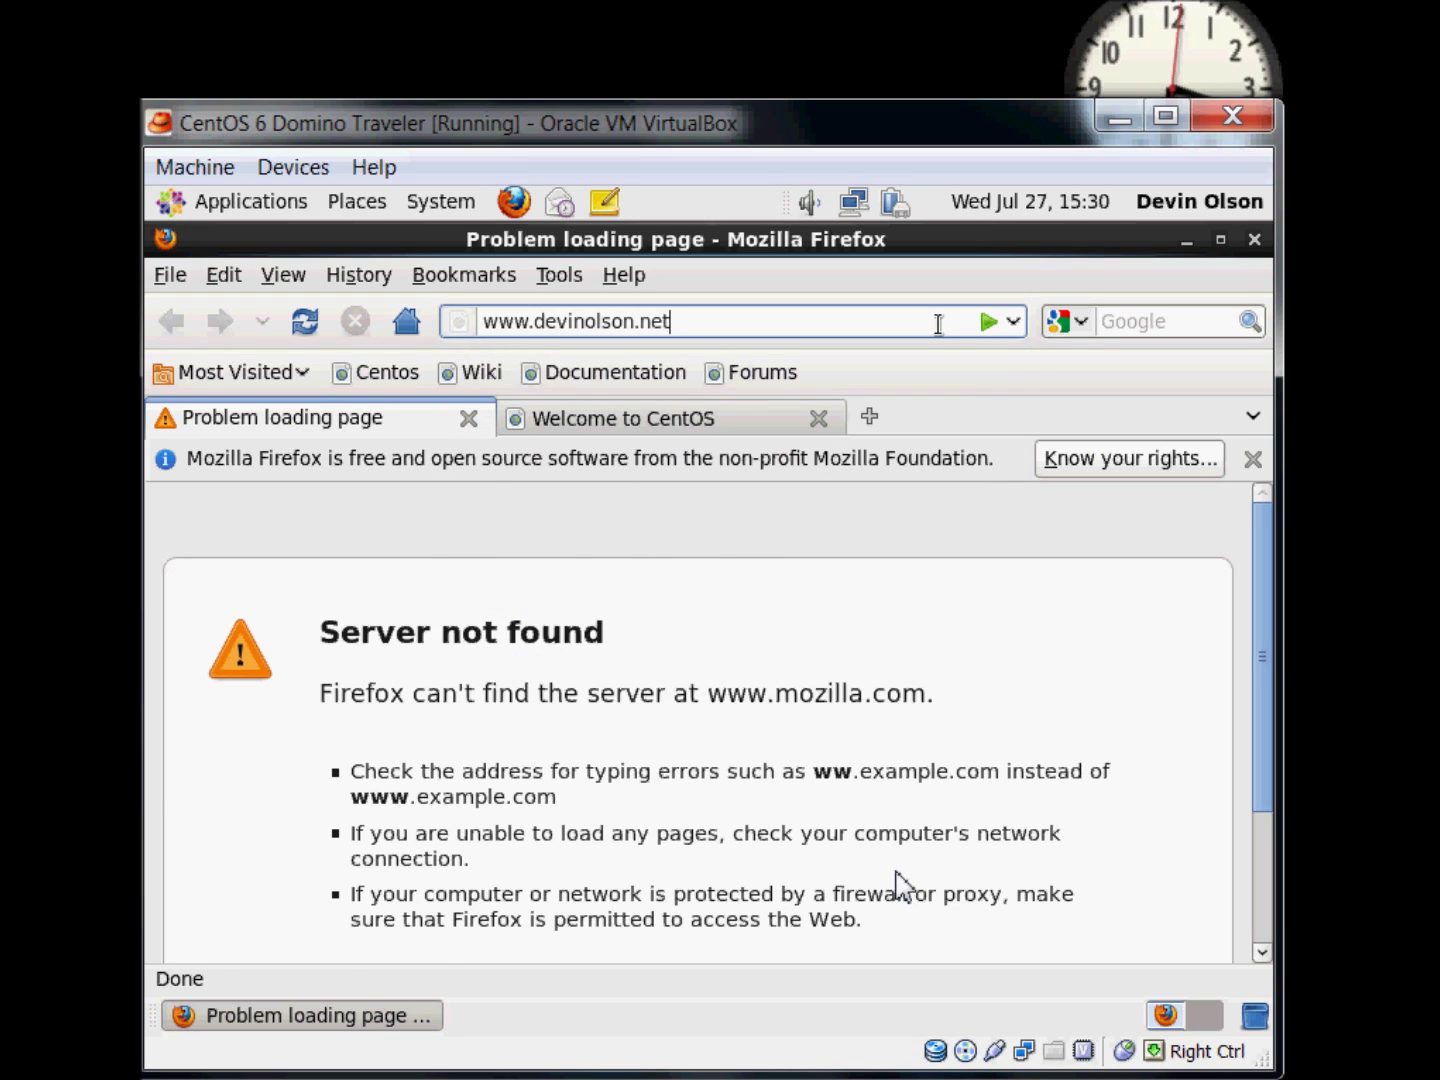
key(Return)
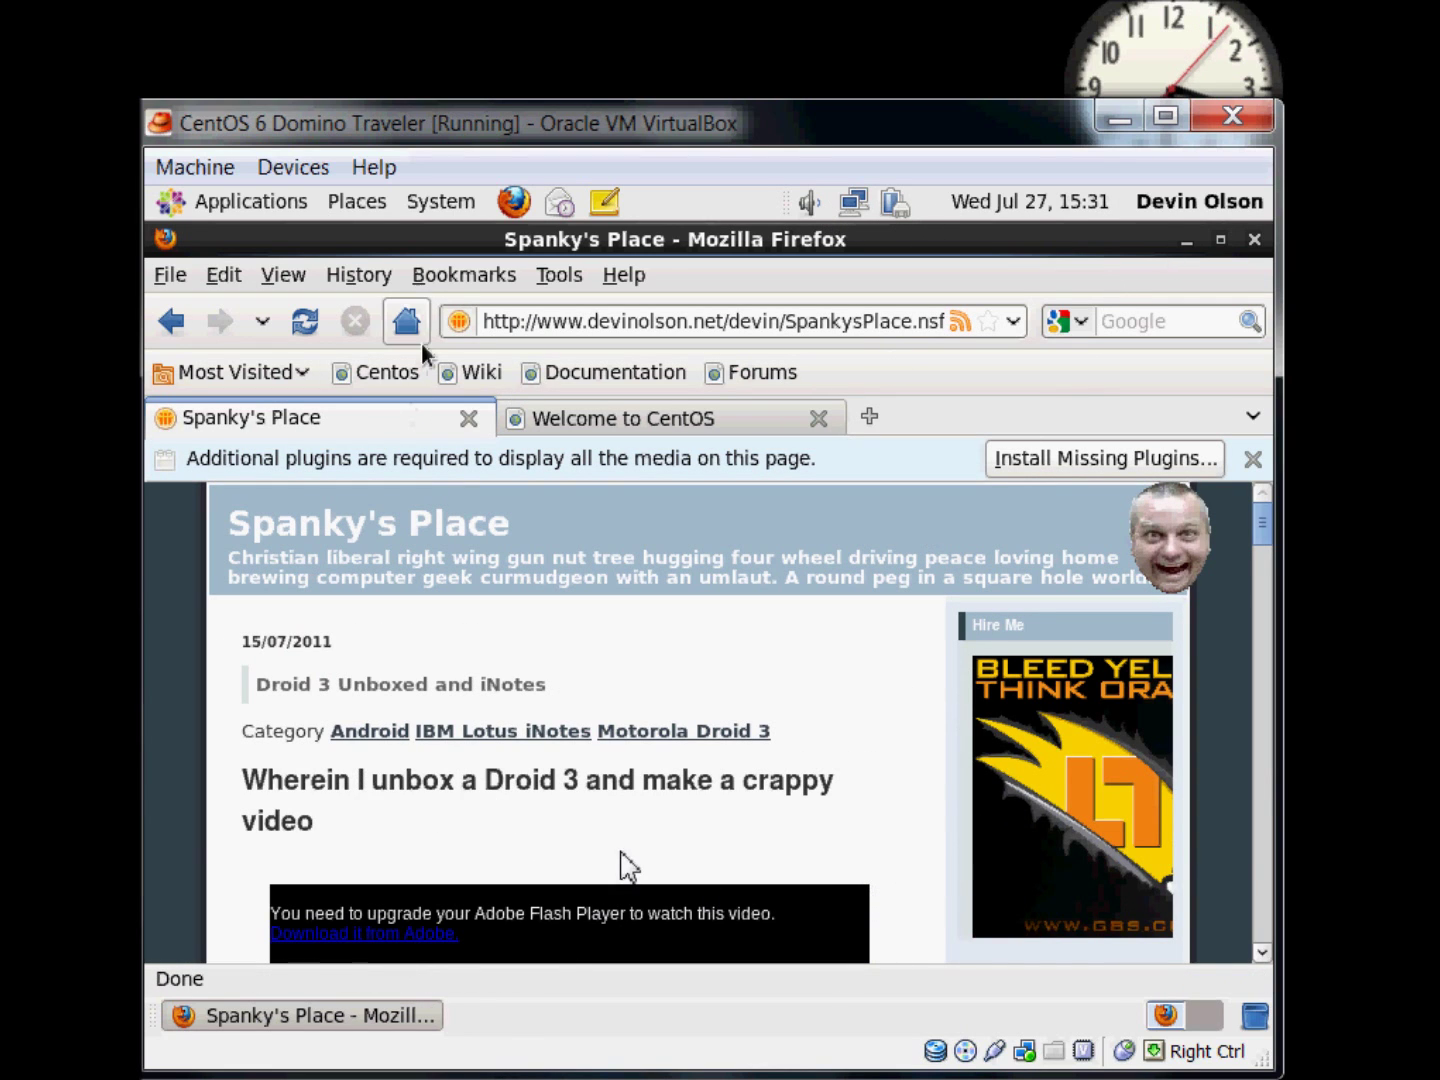
Close Firefox with all its tabs and bring the host desktop clock in front of the virtual machine window.
click(1254, 239)
click(896, 682)
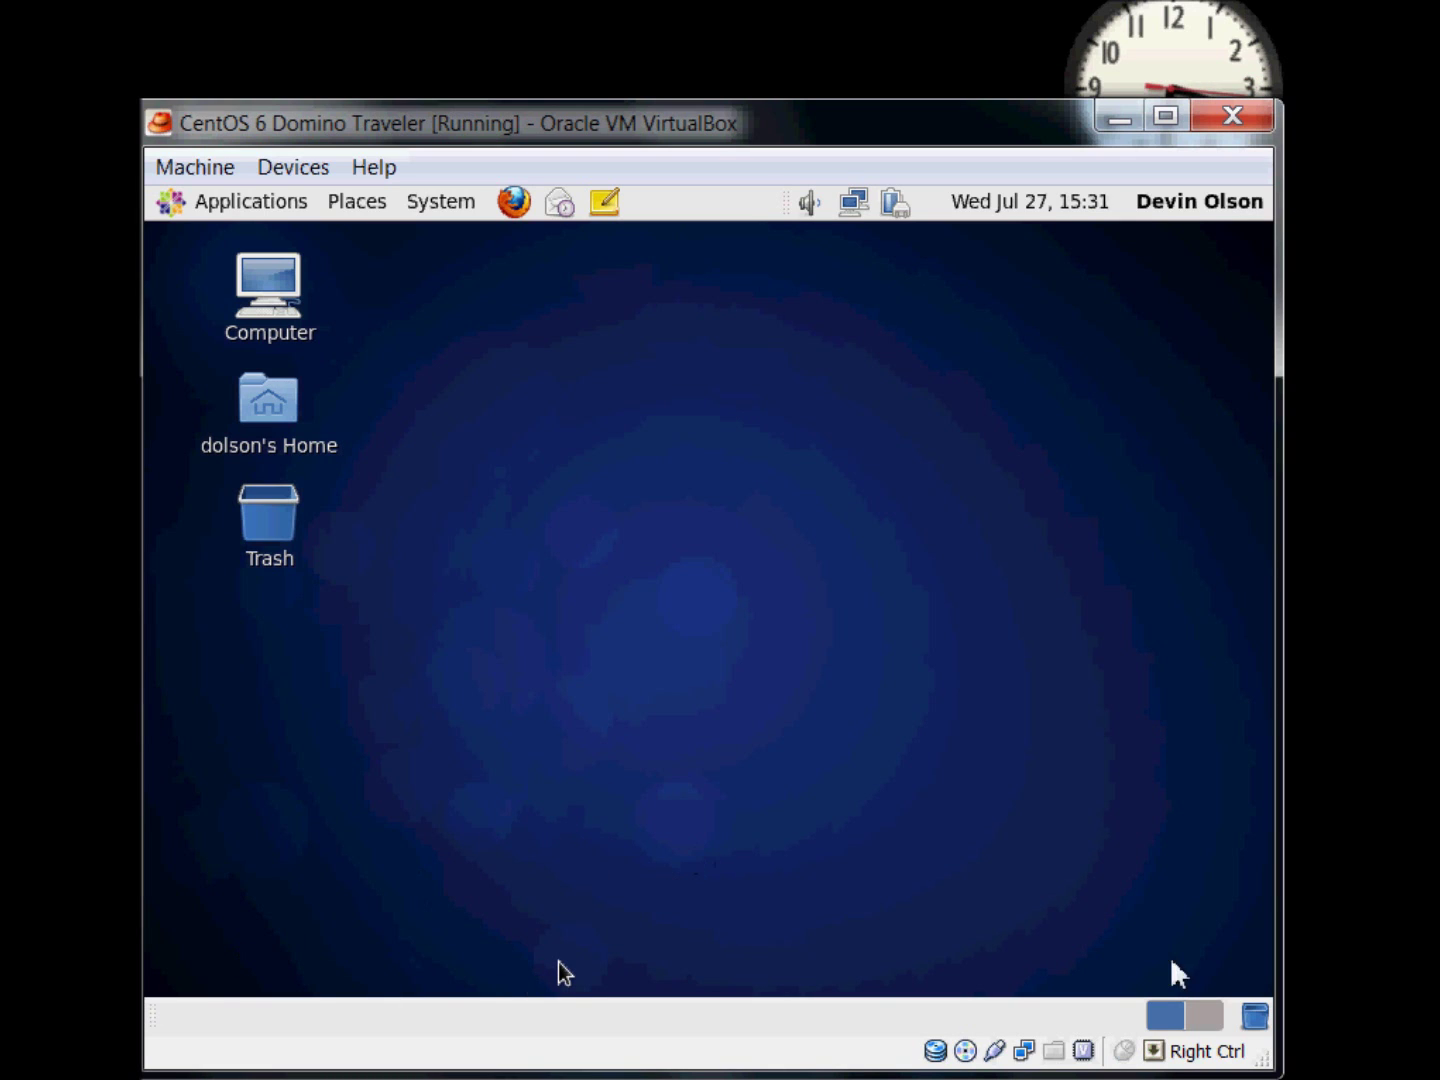
click(1205, 82)
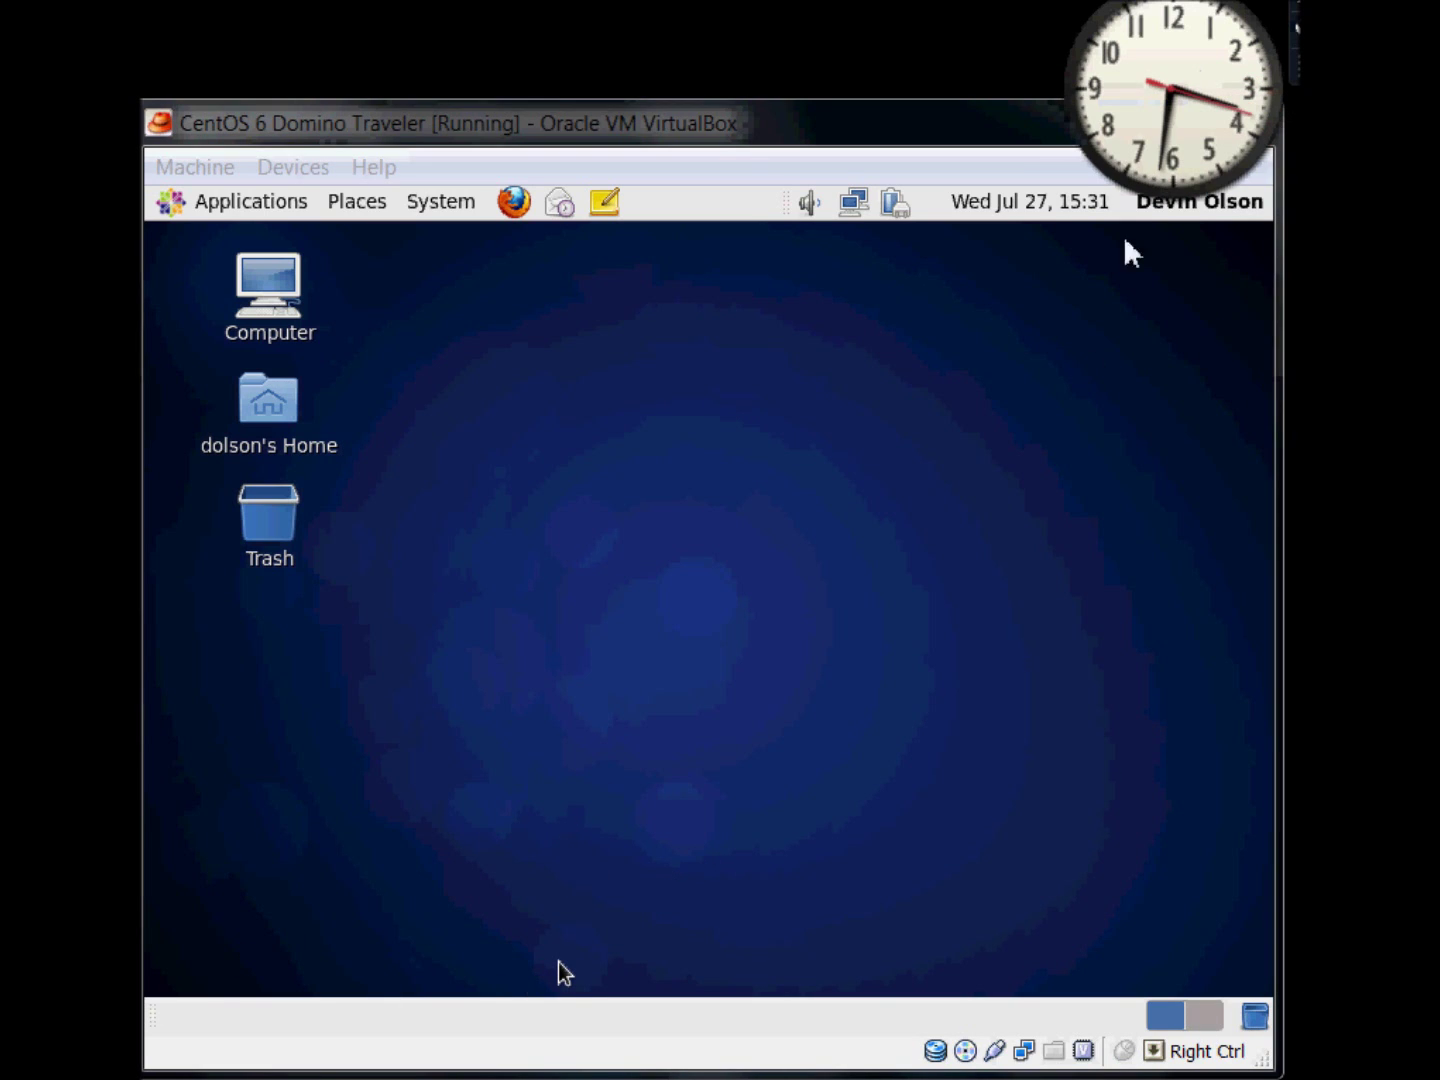